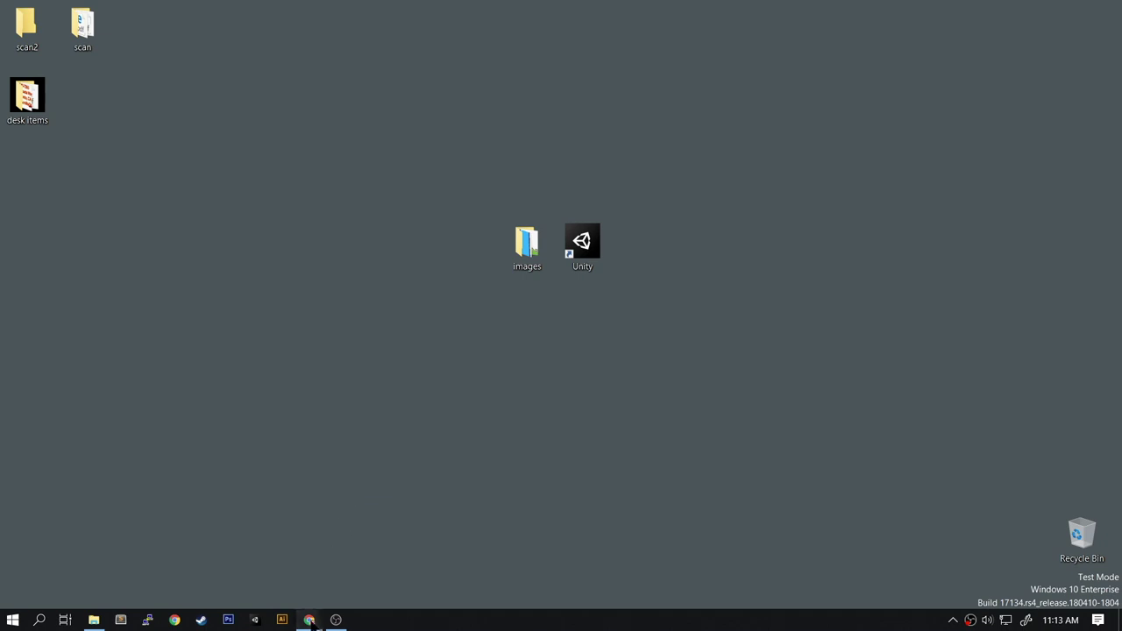
Play part of the Sabotage on Apple II gameplay video, then pause it
mouse_move(312, 621)
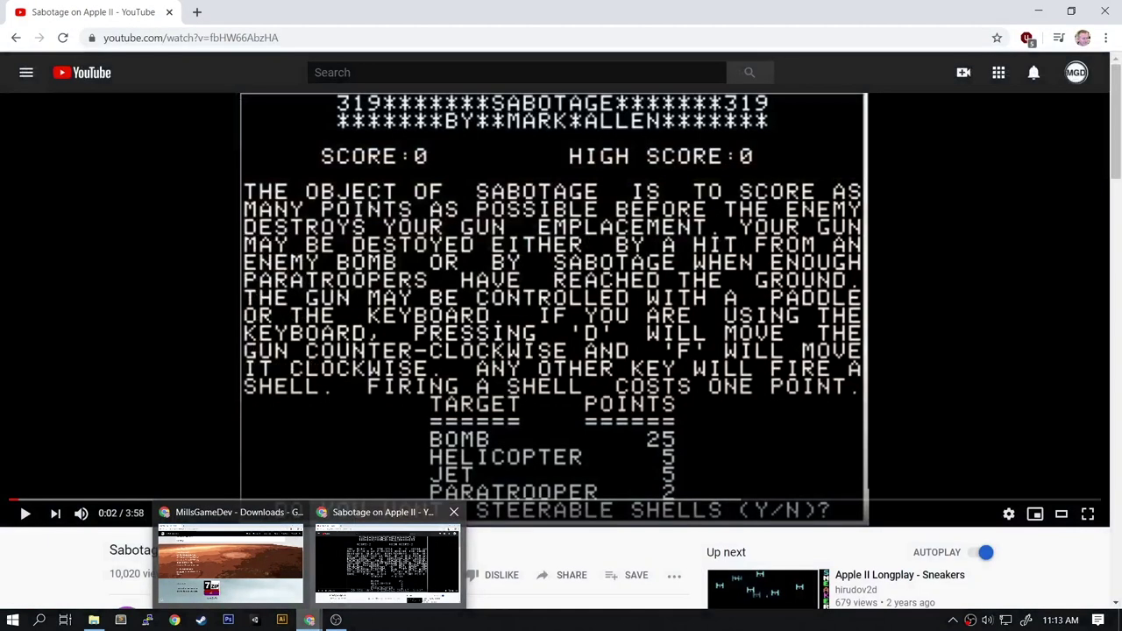
left_click(386, 574)
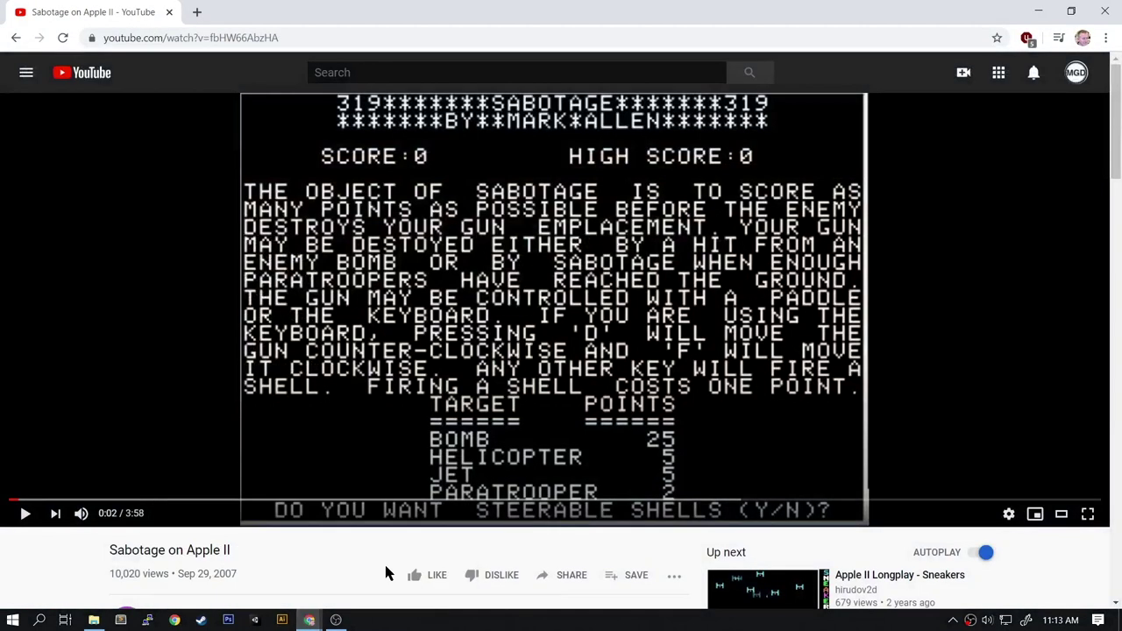
left_click(25, 513)
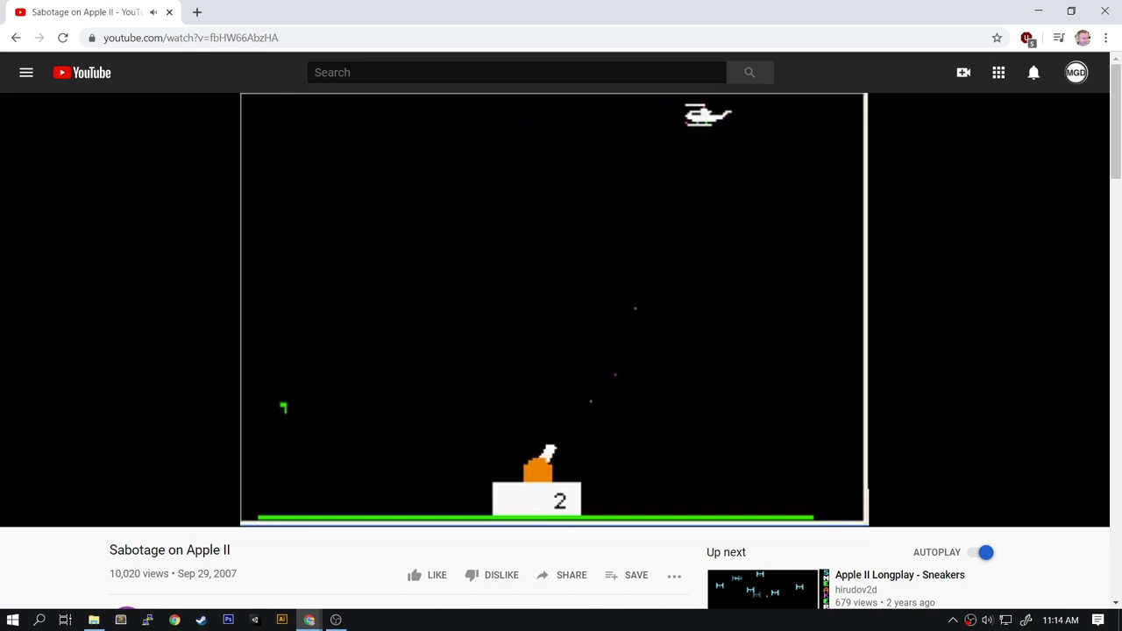
left_click(635, 427)
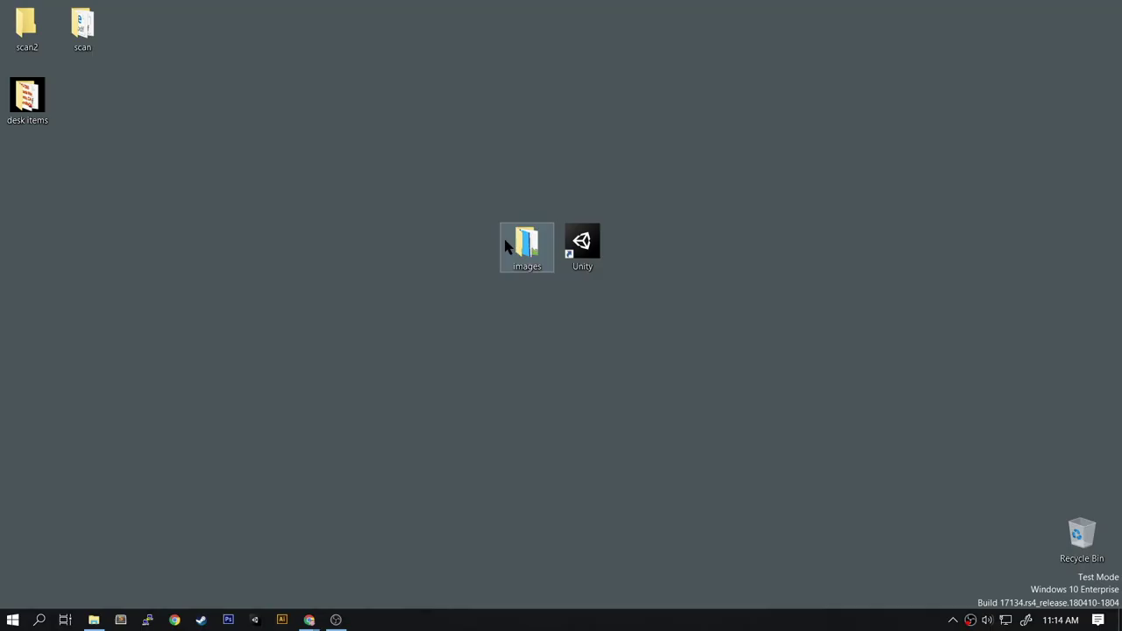
Look through the images folder's contents, then close its window
double_click(527, 250)
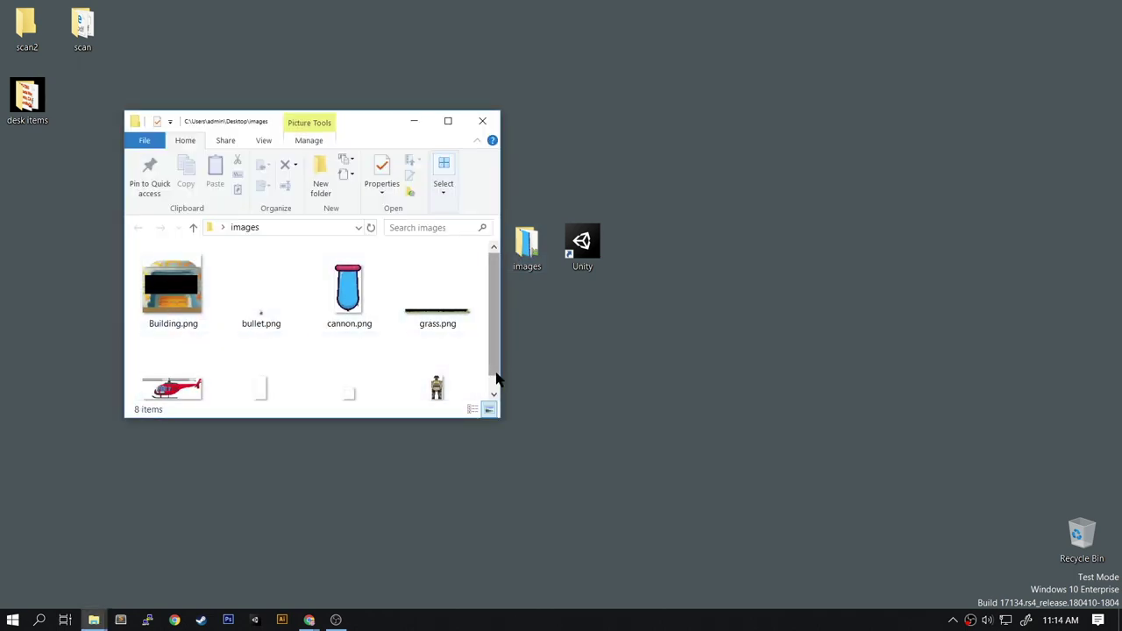
scroll(496, 381, "down", 1)
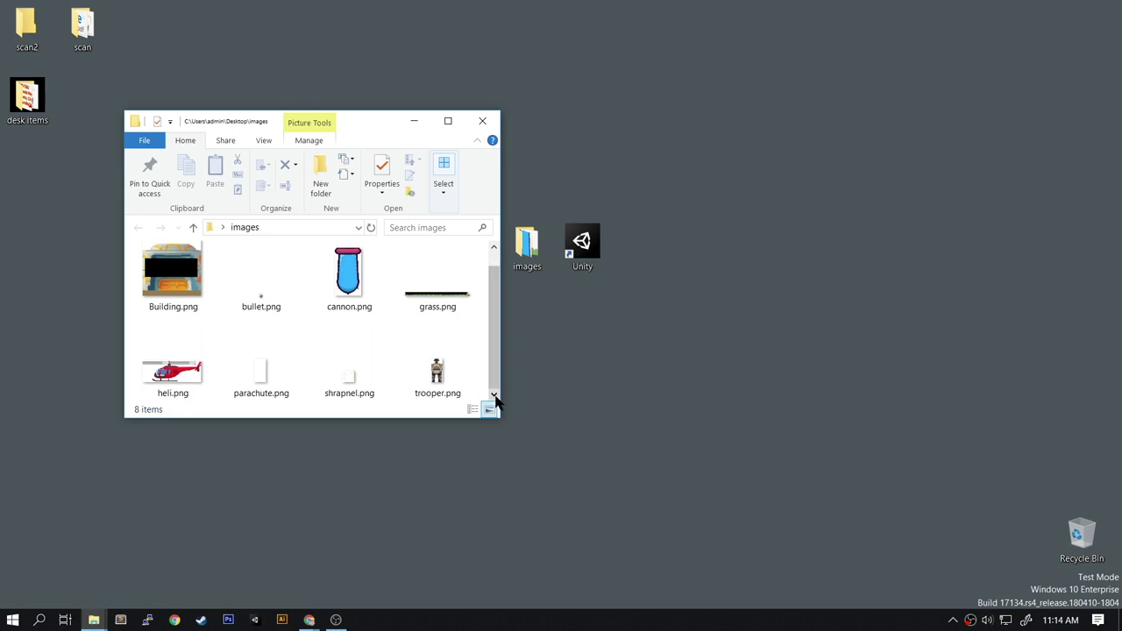
key("alt+F4")
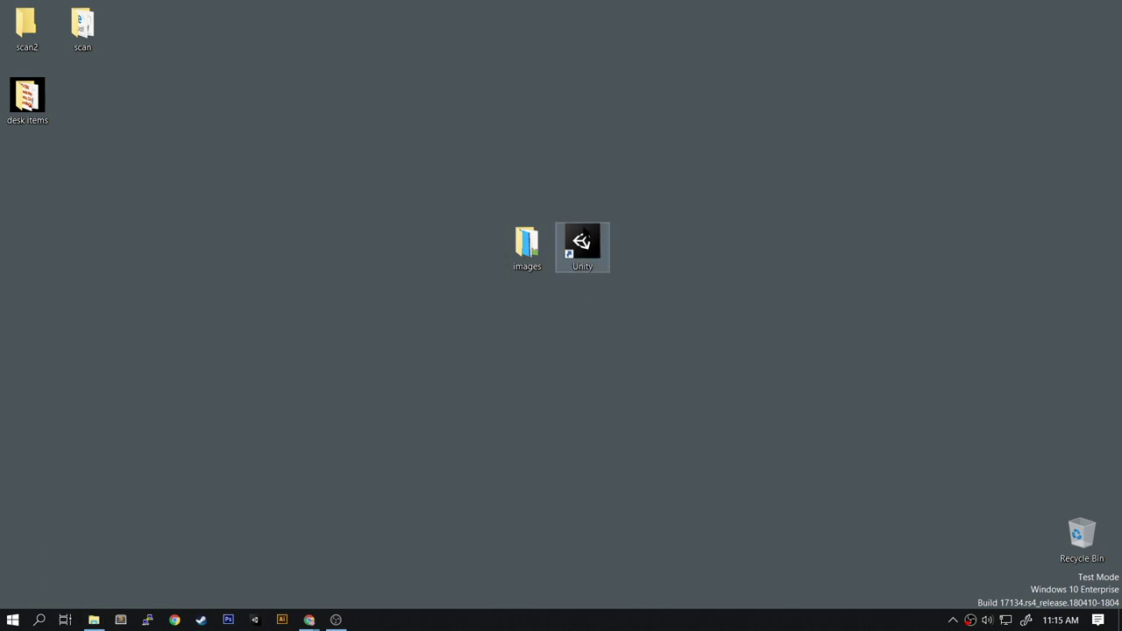
Create a new 2D Unity project named Sabotage from Unity Hub
left_click(581, 244)
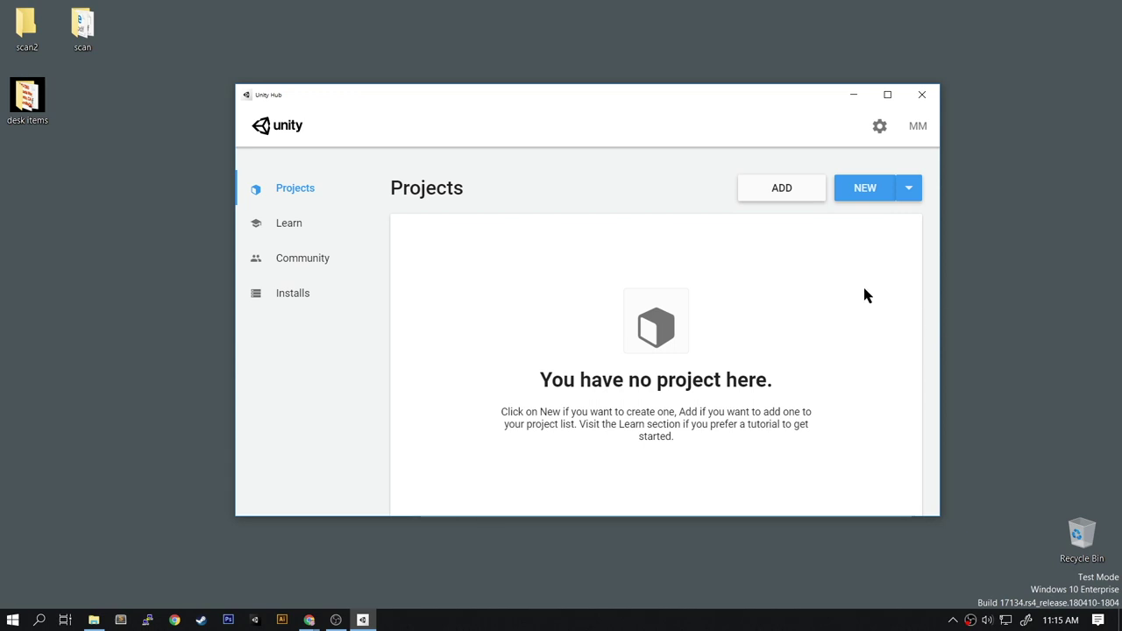
left_click(863, 189)
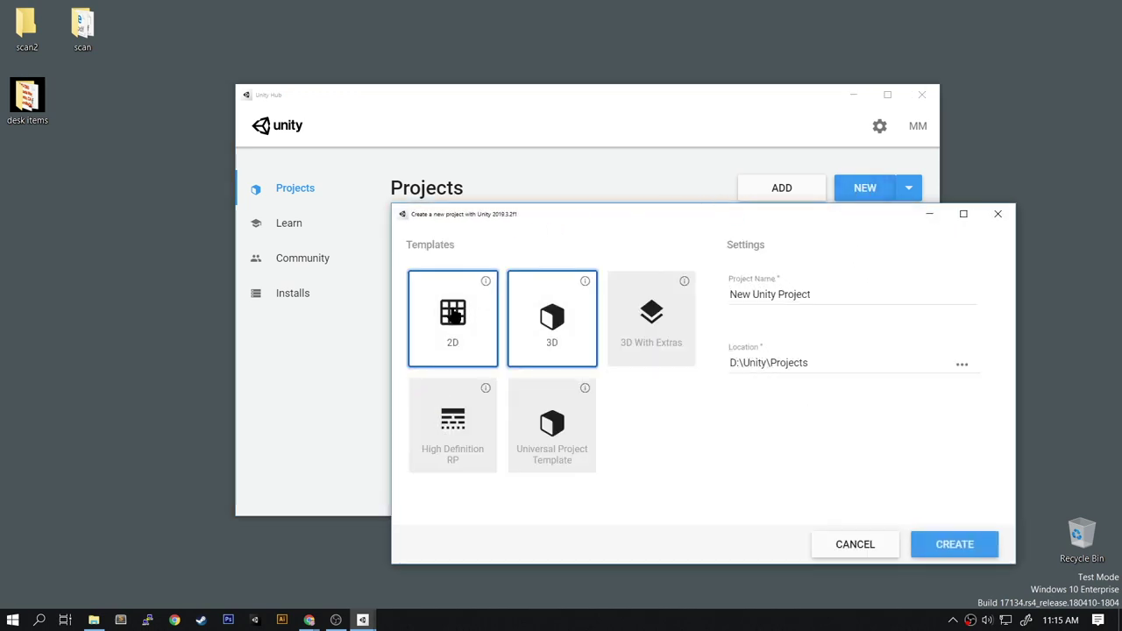
left_click(448, 329)
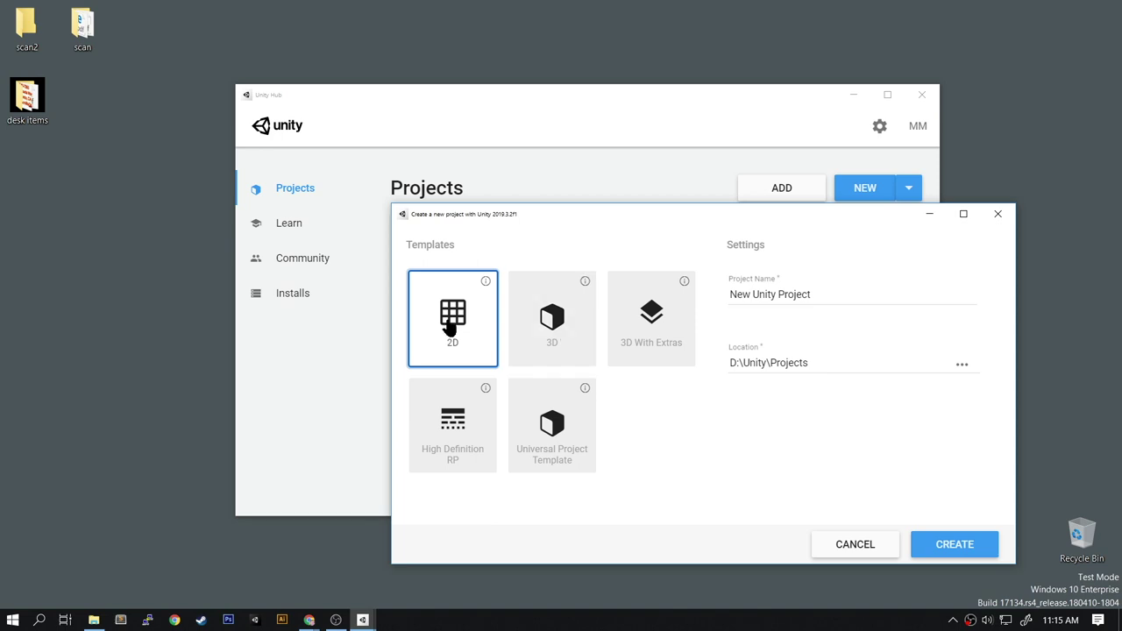
left_click(802, 295)
left_click_drag(802, 294, 727, 295)
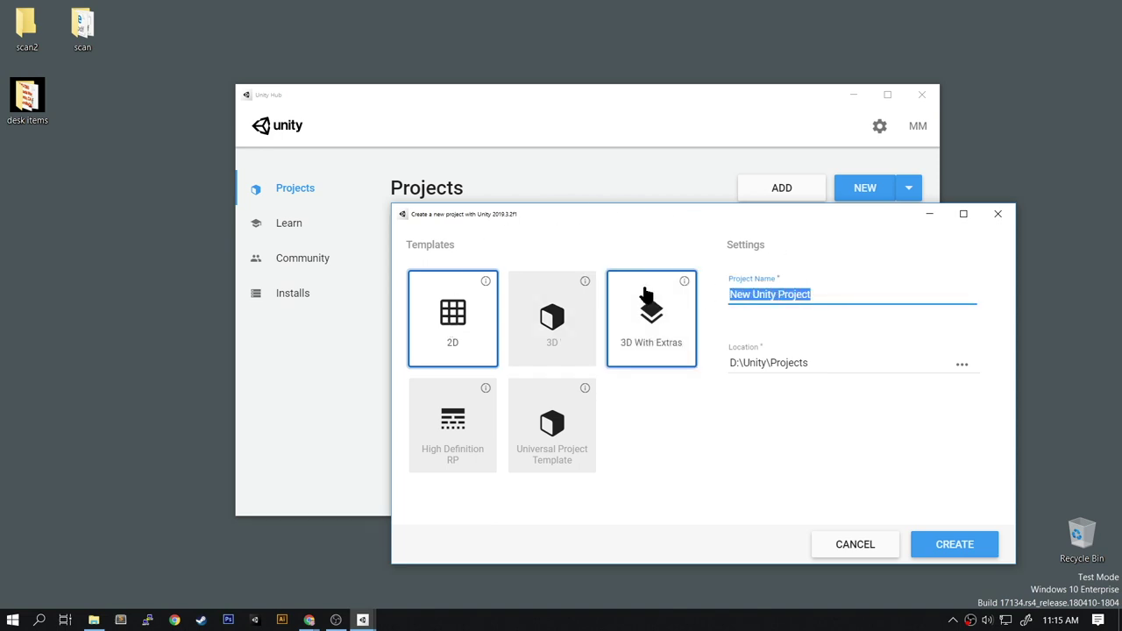
type("Sabotage")
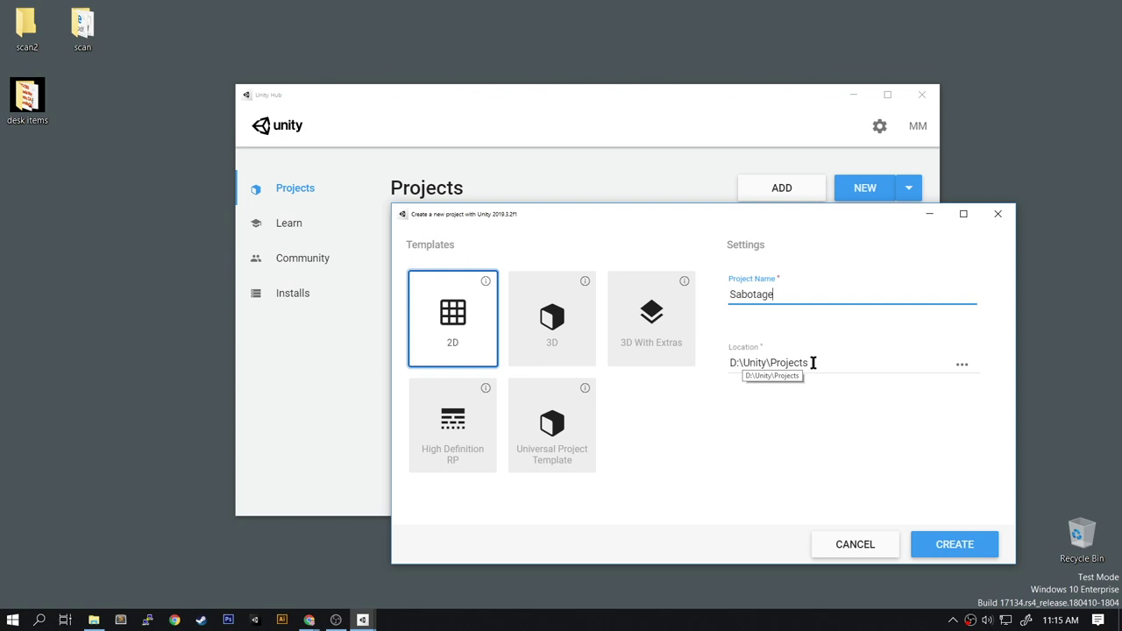
left_click(962, 541)
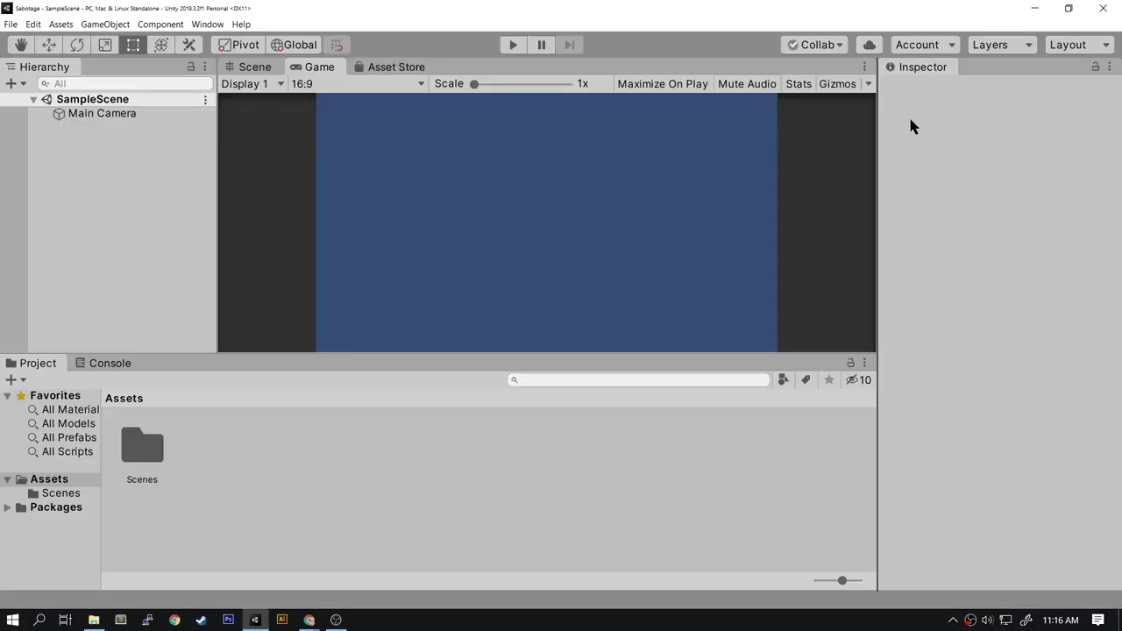
Copy the desktop images folder into Projects\Sabotage\Assets, then return to the Unity editor
left_click(1034, 9)
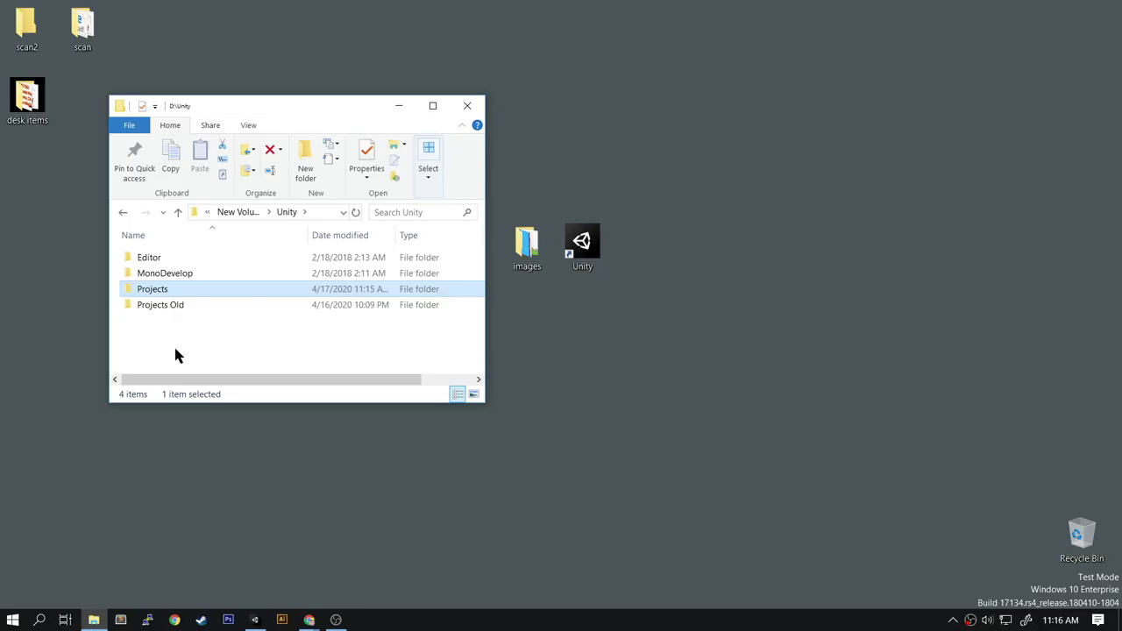
double_click(150, 292)
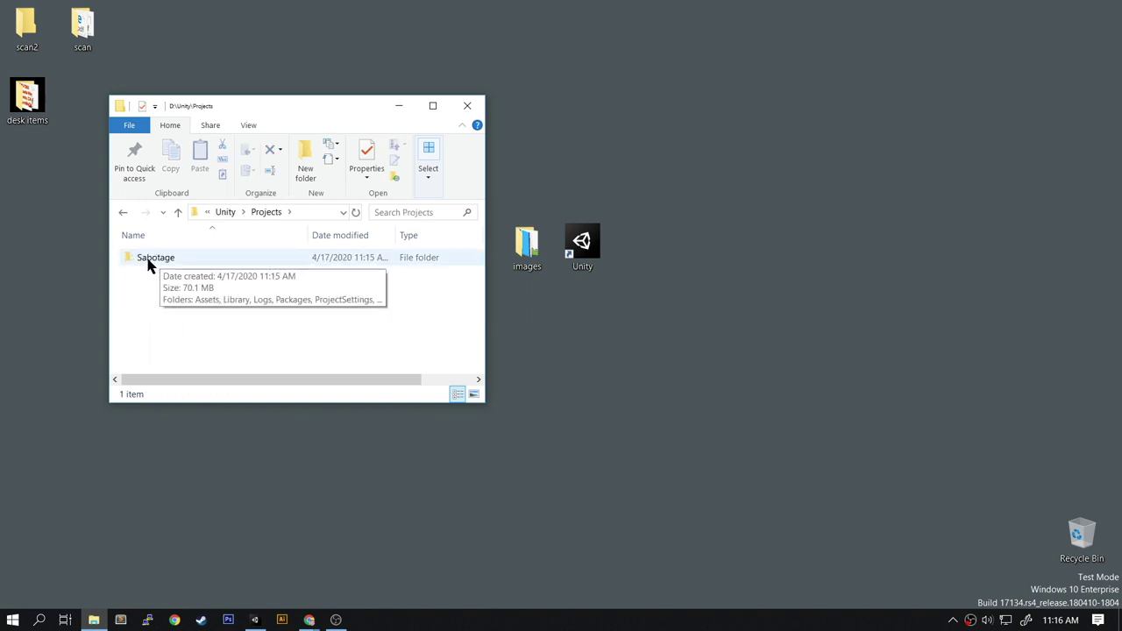
double_click(147, 263)
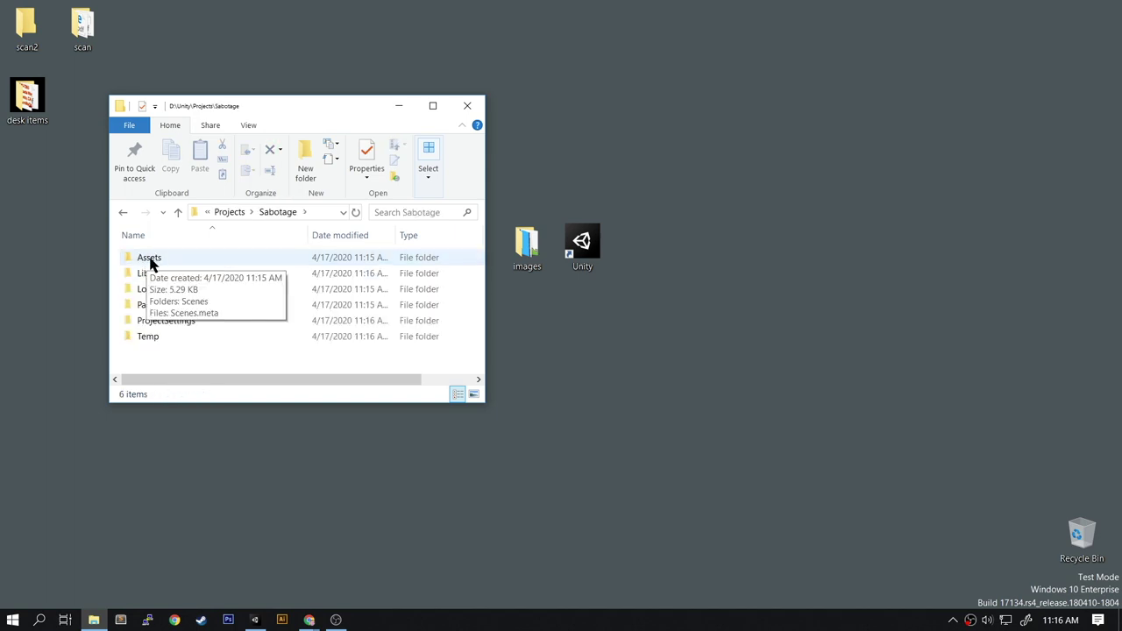
left_click(151, 263)
double_click(151, 263)
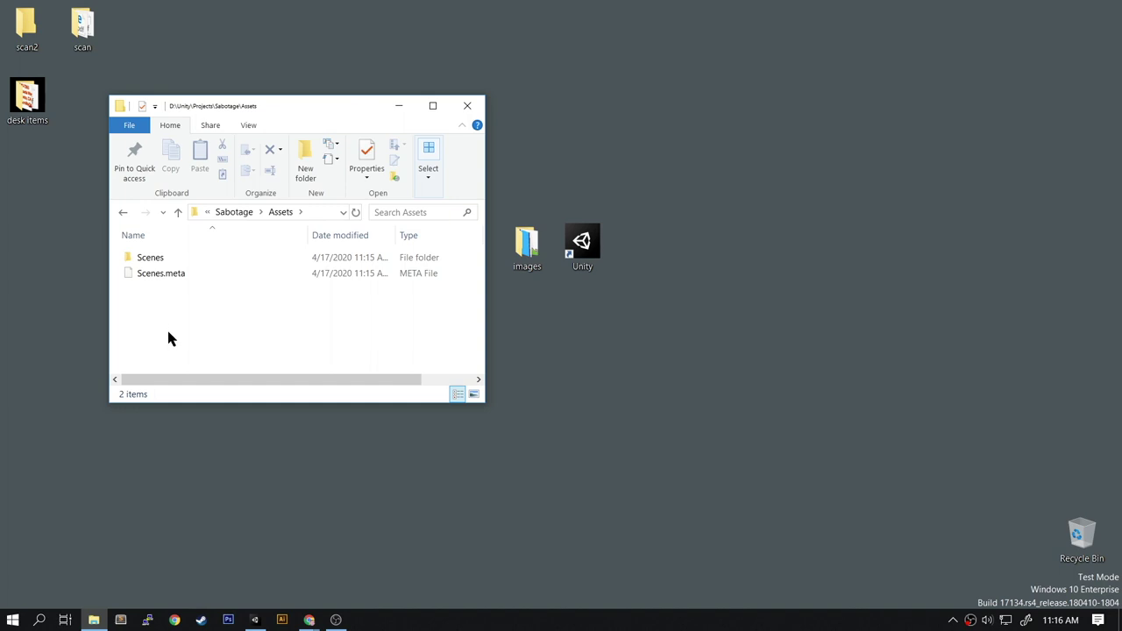
left_click_drag(517, 253, 149, 317)
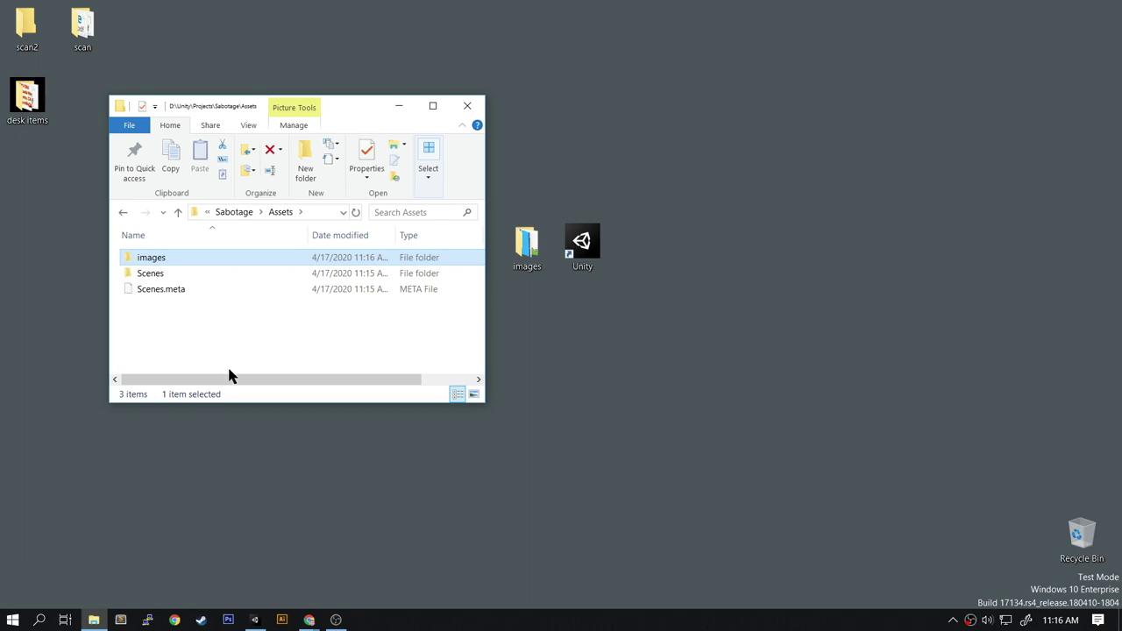
left_click(255, 619)
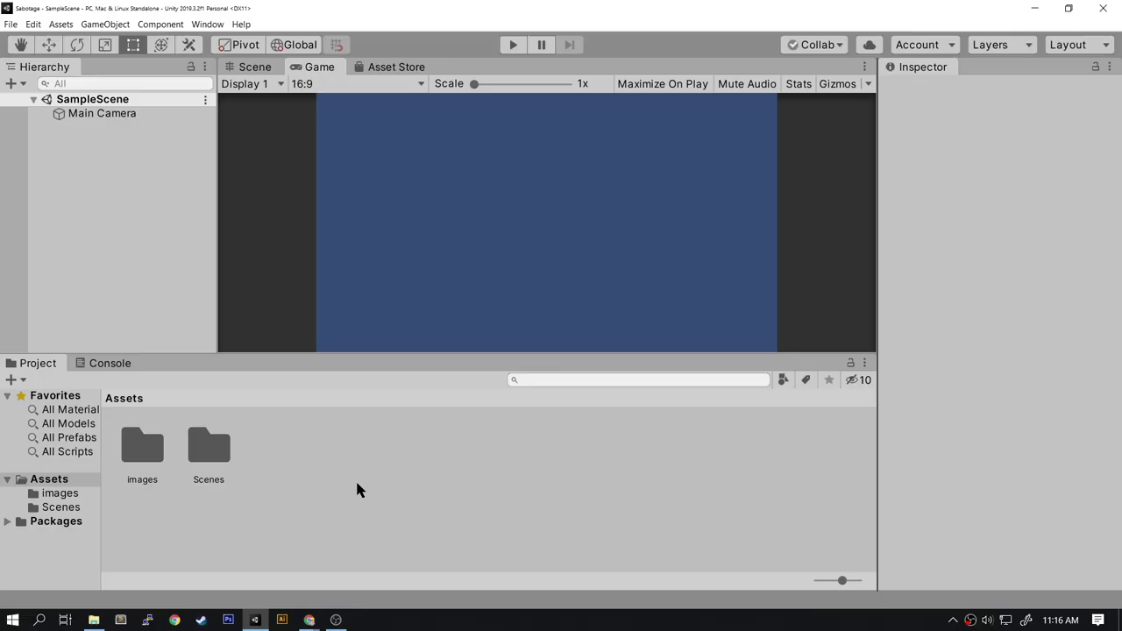
Set Pixels Per Unit to 72 for all eight sprites in Assets/images and apply
double_click(143, 451)
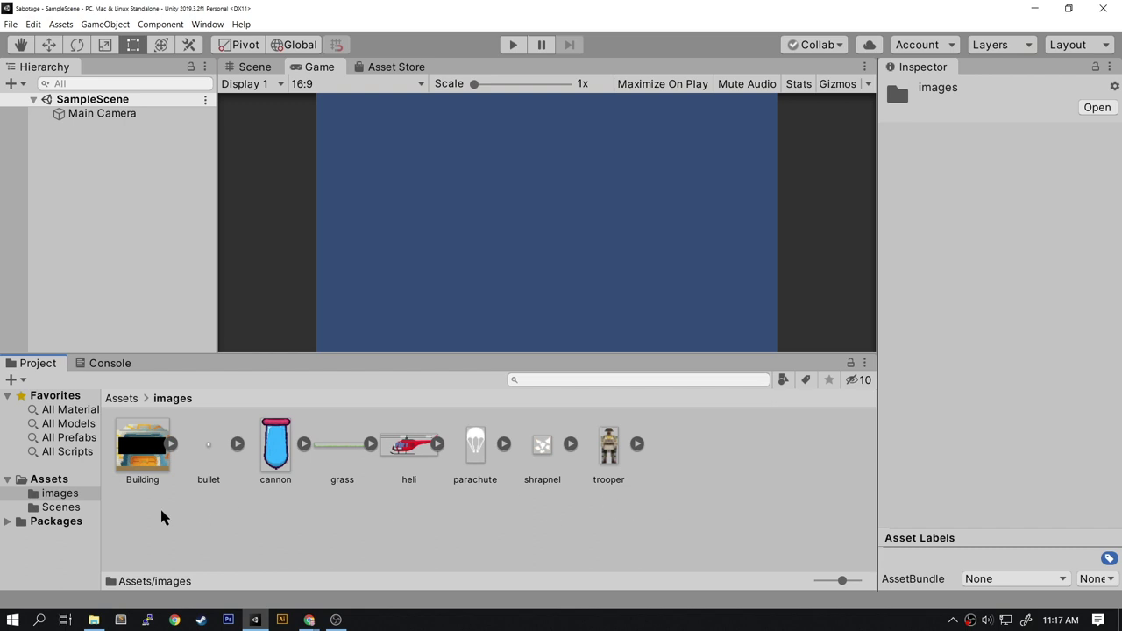
key("ctrl+a")
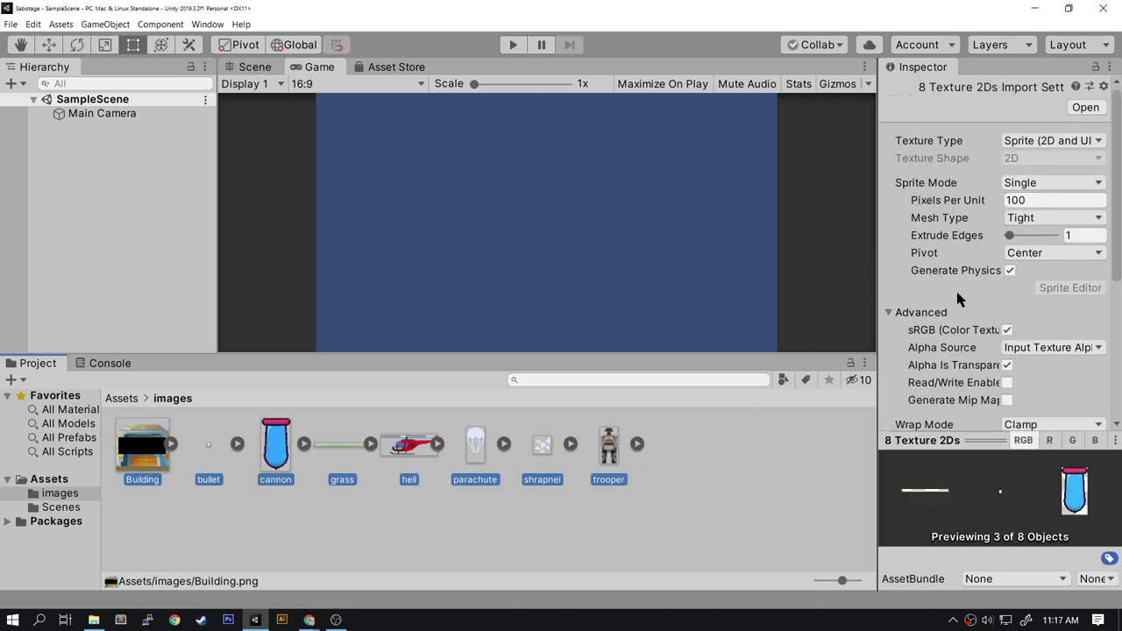
left_click(1005, 199)
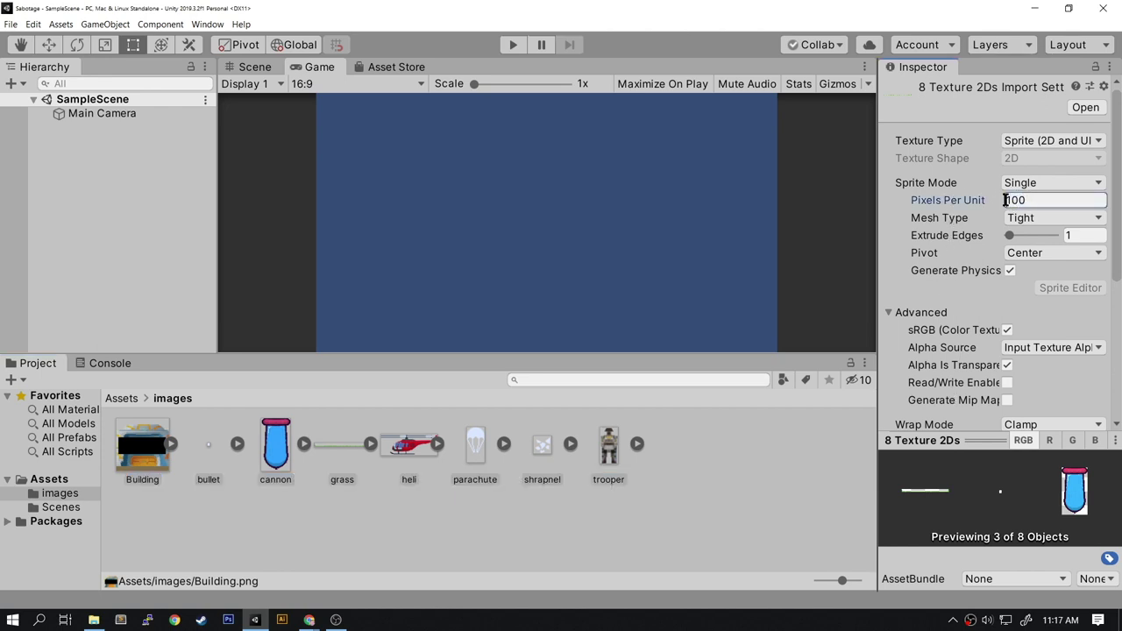
double_click(1005, 200)
type("72")
scroll(955, 306, "down", 6)
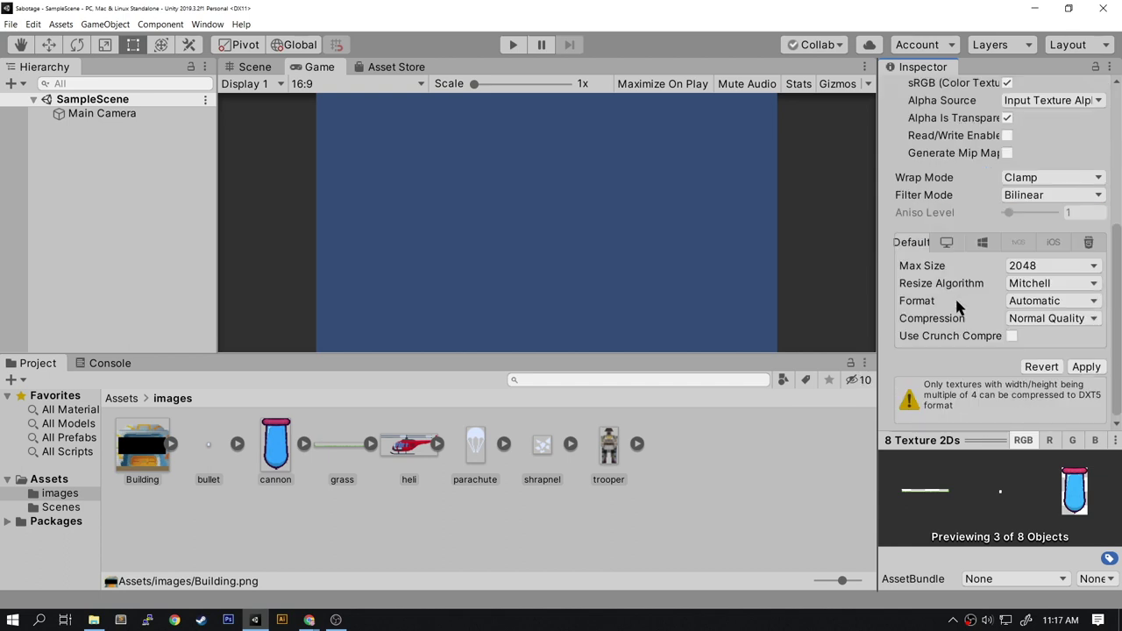
left_click(1087, 367)
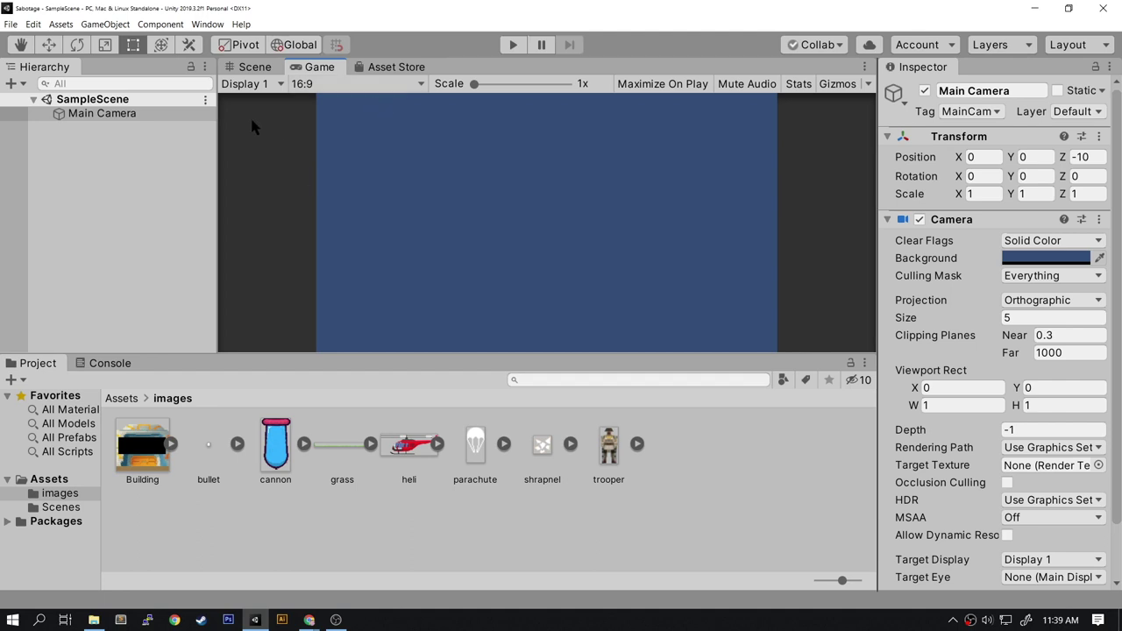
left_click(249, 70)
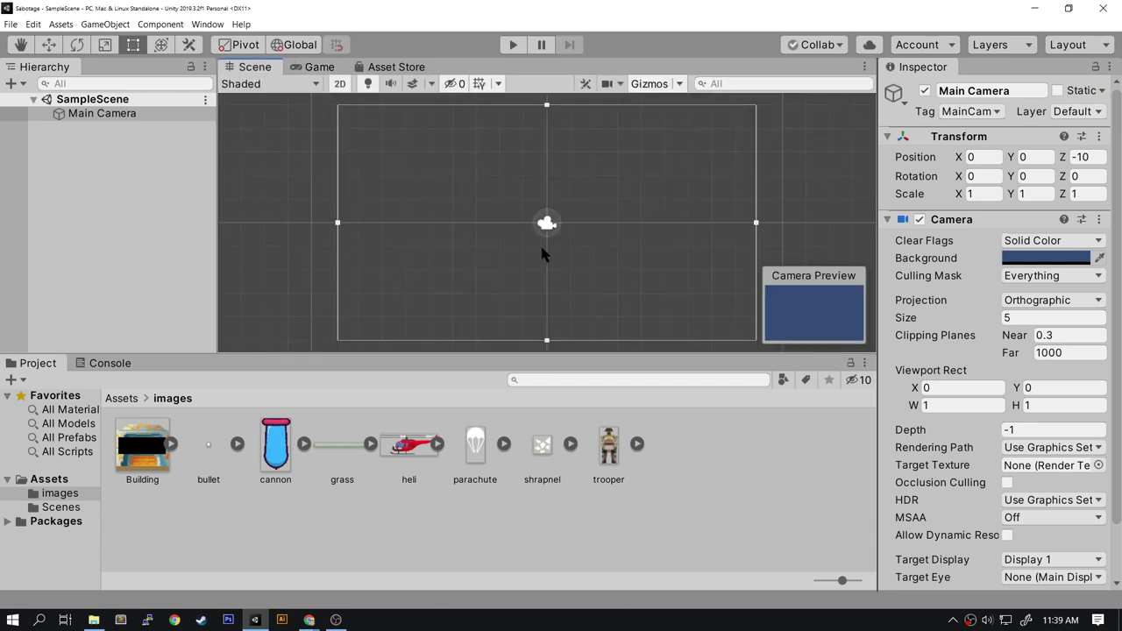
left_click(21, 45)
left_click_drag(571, 226, 614, 210)
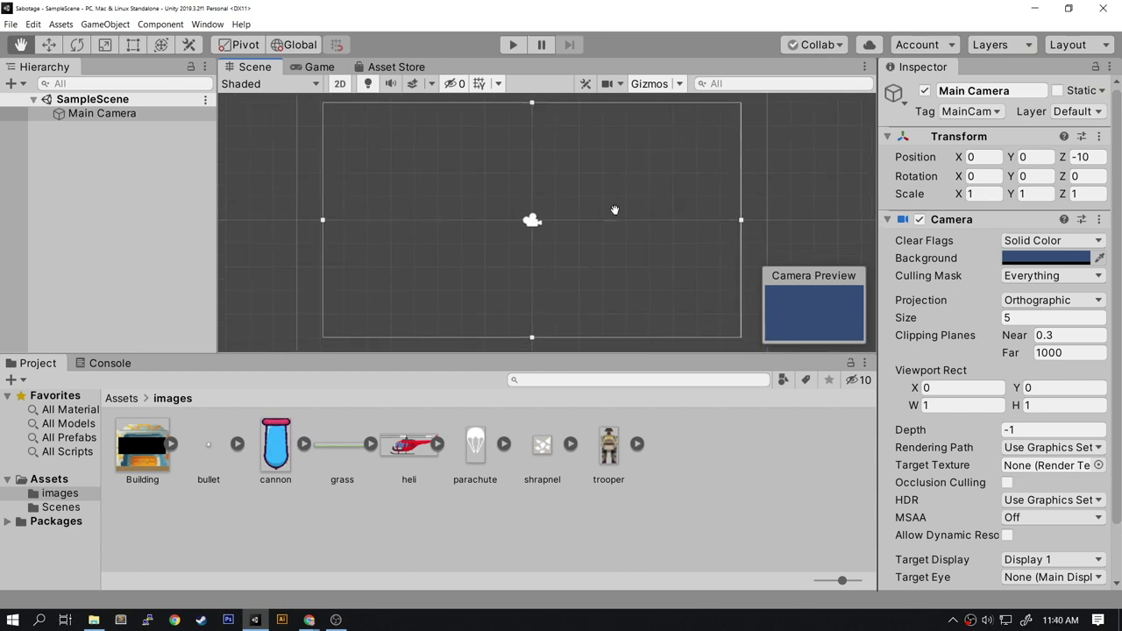
left_click(132, 45)
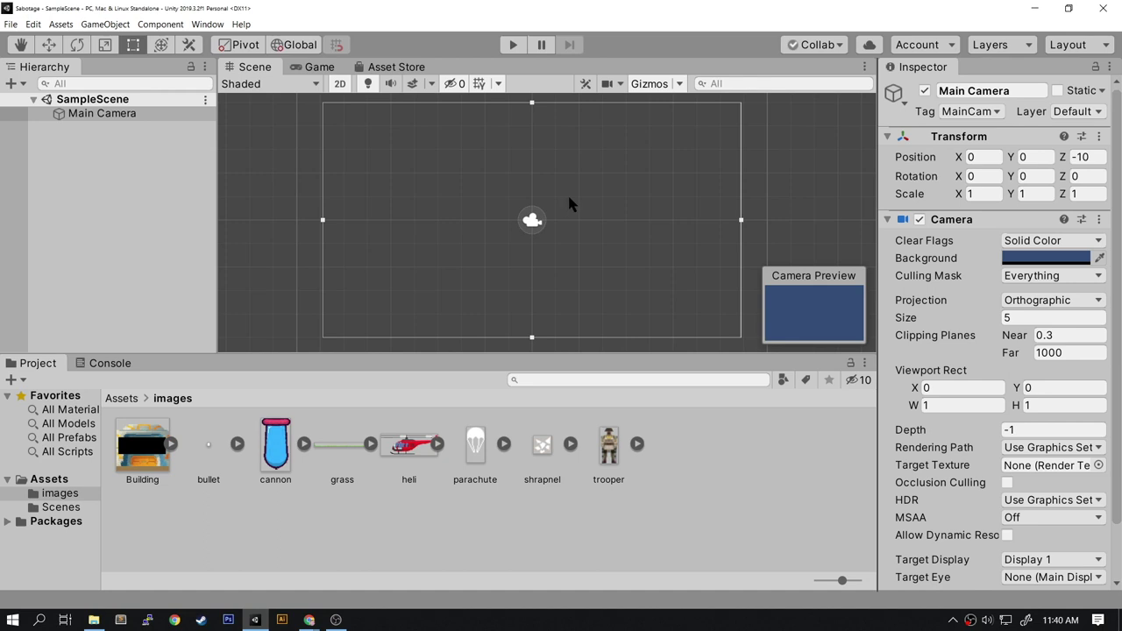
key("q")
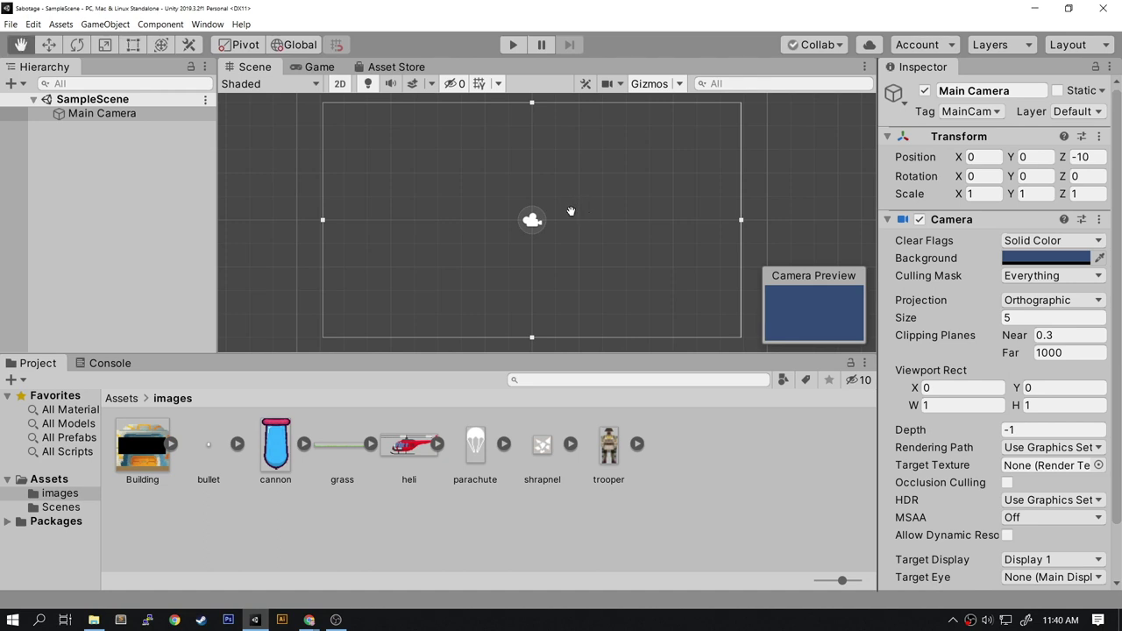
mouse_move(570, 212)
left_mouse_down()
mouse_move(564, 260)
mouse_move(619, 227)
mouse_move(565, 175)
mouse_move(576, 209)
left_mouse_up()
key("t")
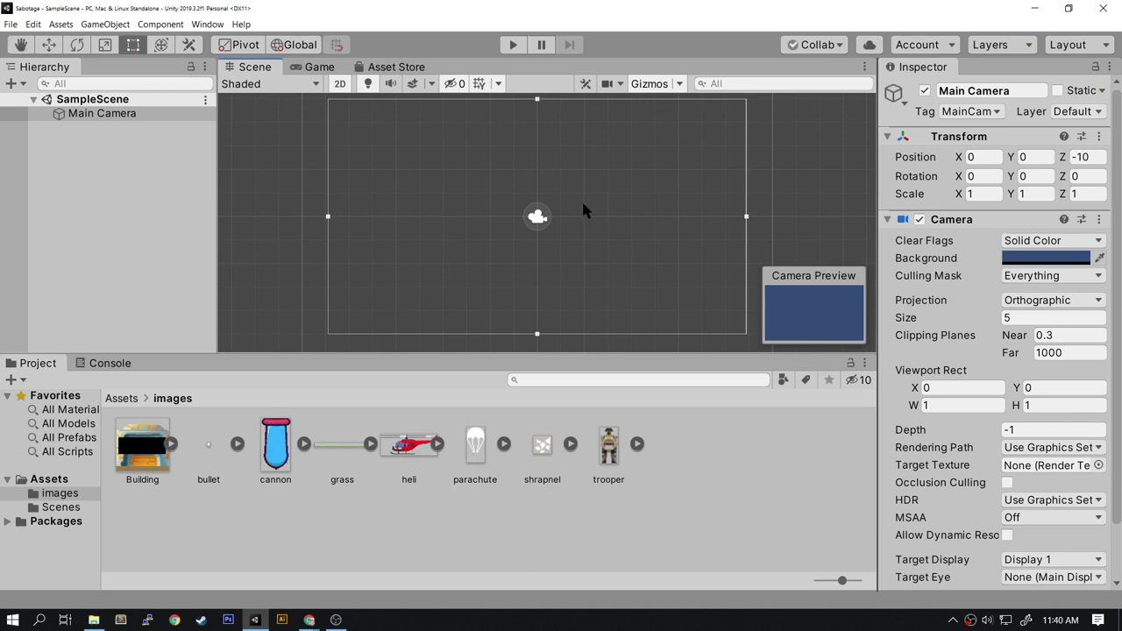
key("q")
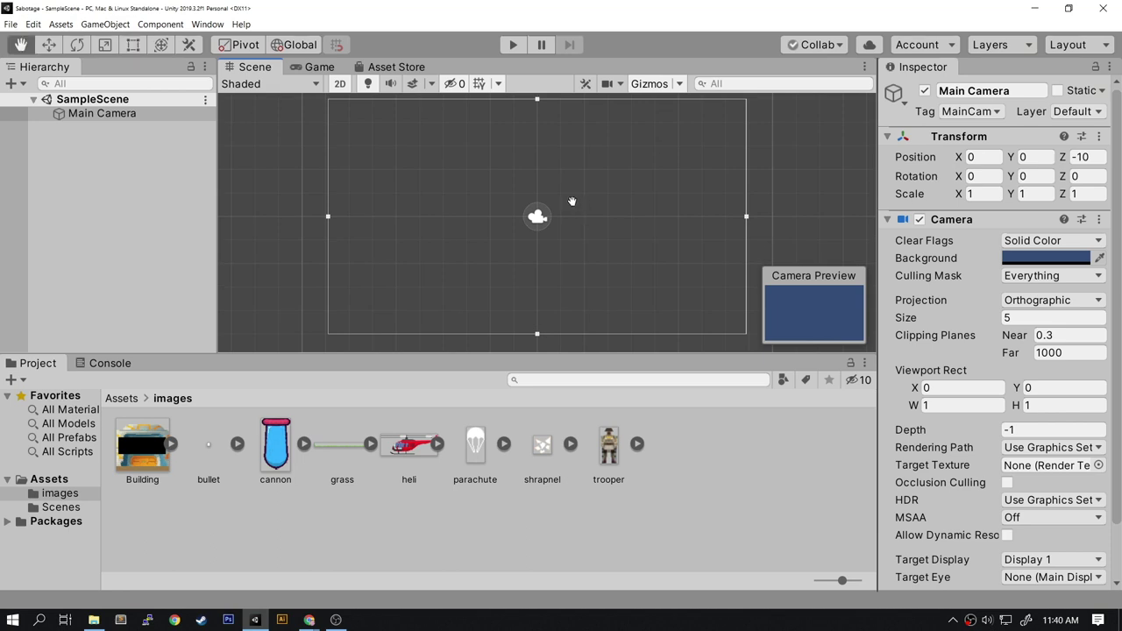
scroll(573, 202, "down", 4)
scroll(571, 202, "up", 6)
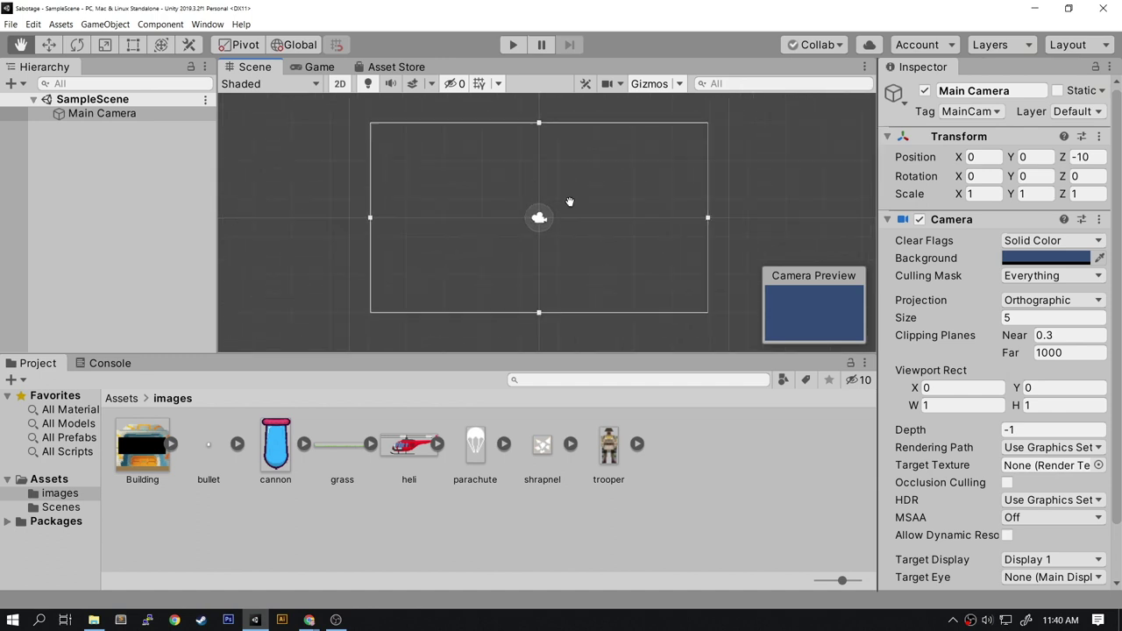
scroll(570, 202, "down", 3)
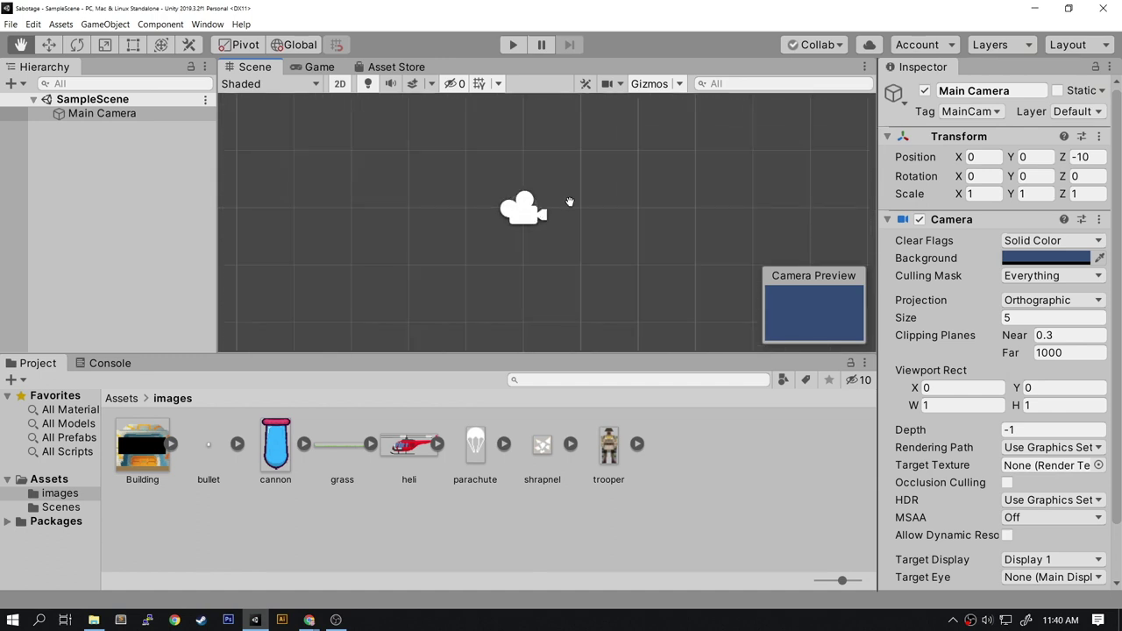
key("t")
left_click(563, 278)
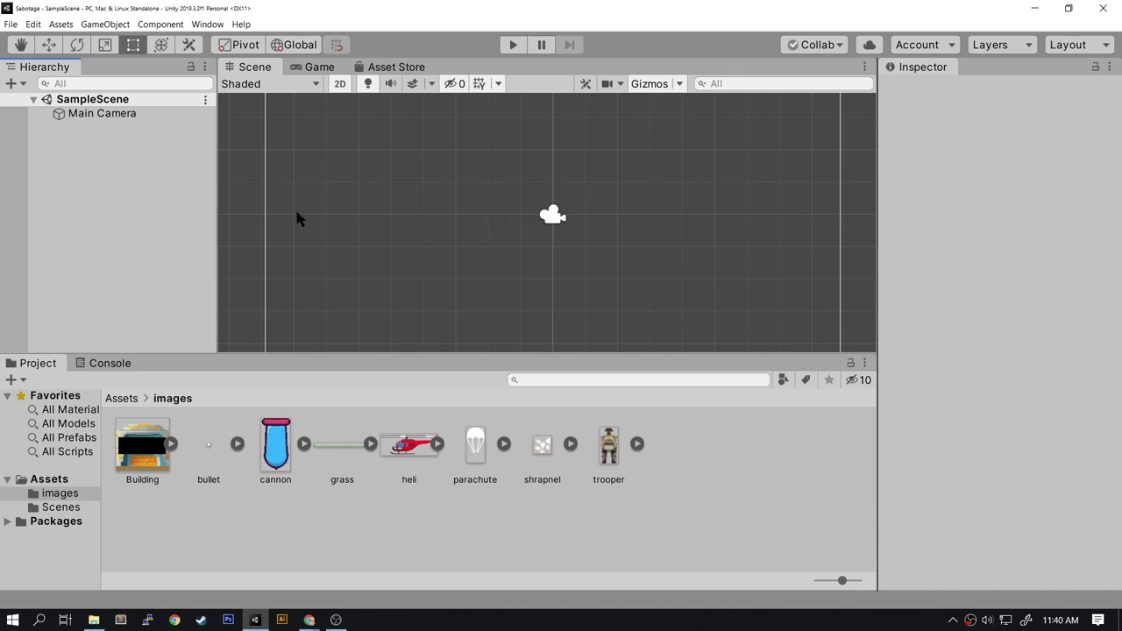
scroll(543, 239, "down", 2)
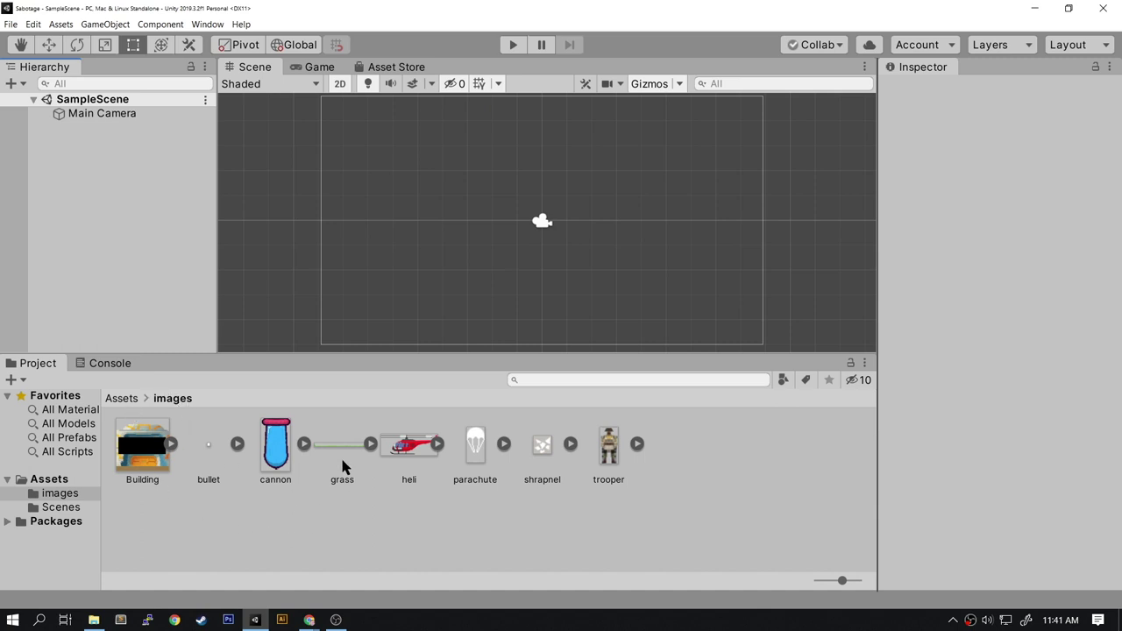
Place the grass sprite across the lower camera frame and select the grass asset
left_click_drag(341, 445, 533, 264)
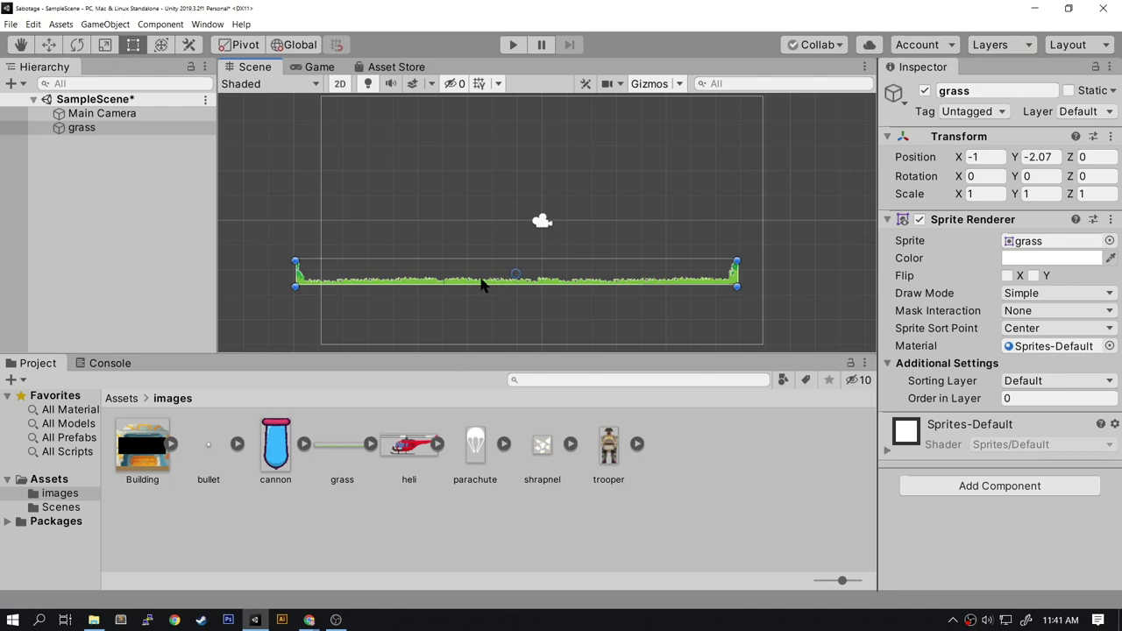
left_click_drag(480, 282, 511, 273)
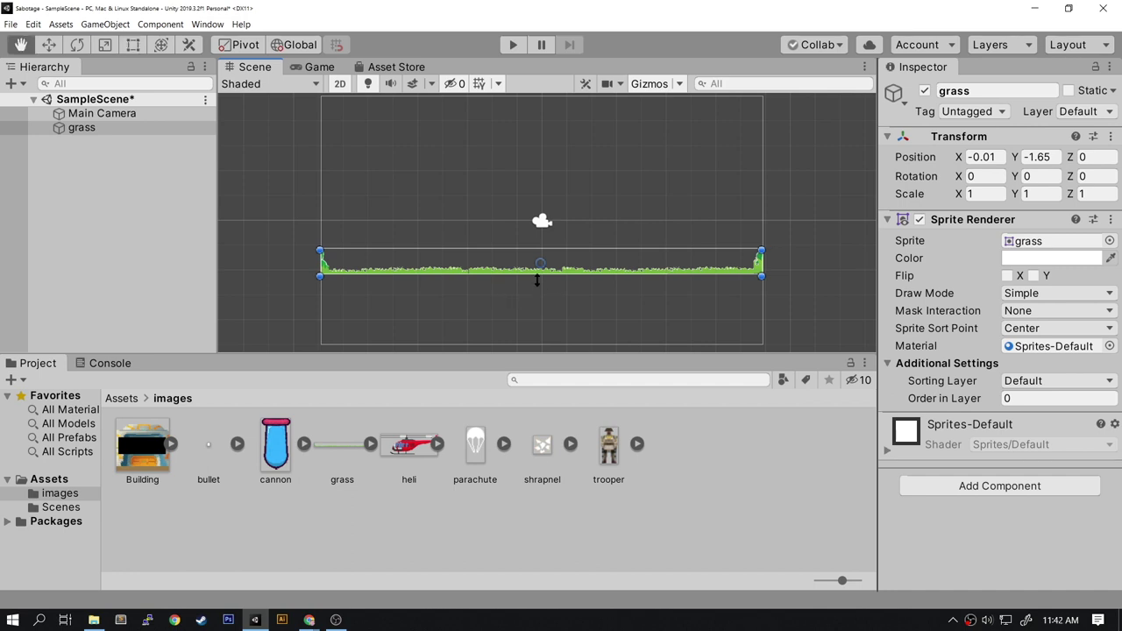
scroll(542, 281, "up", 2)
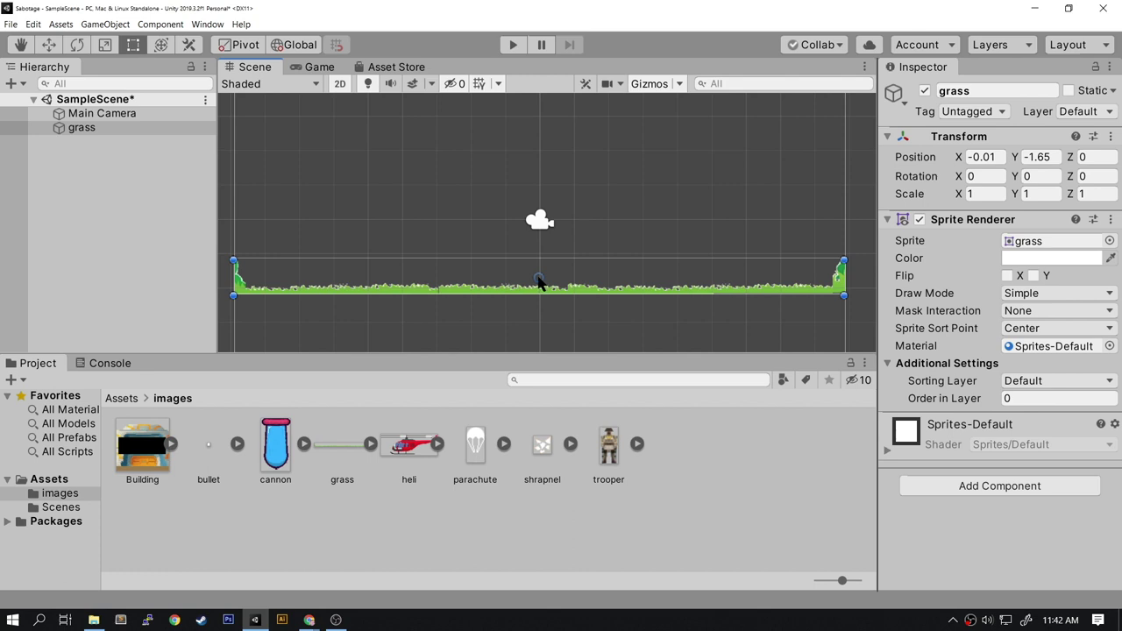
left_click(343, 448)
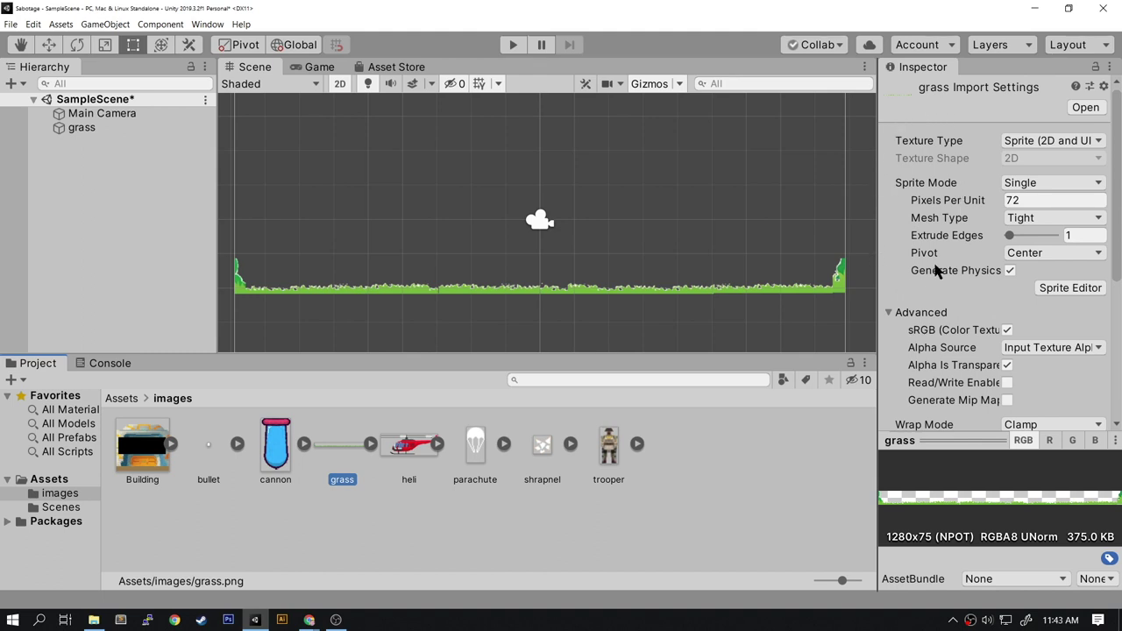
Apply a Bottom pivot to the grass image and reselect the grass object
mouse_move(944, 259)
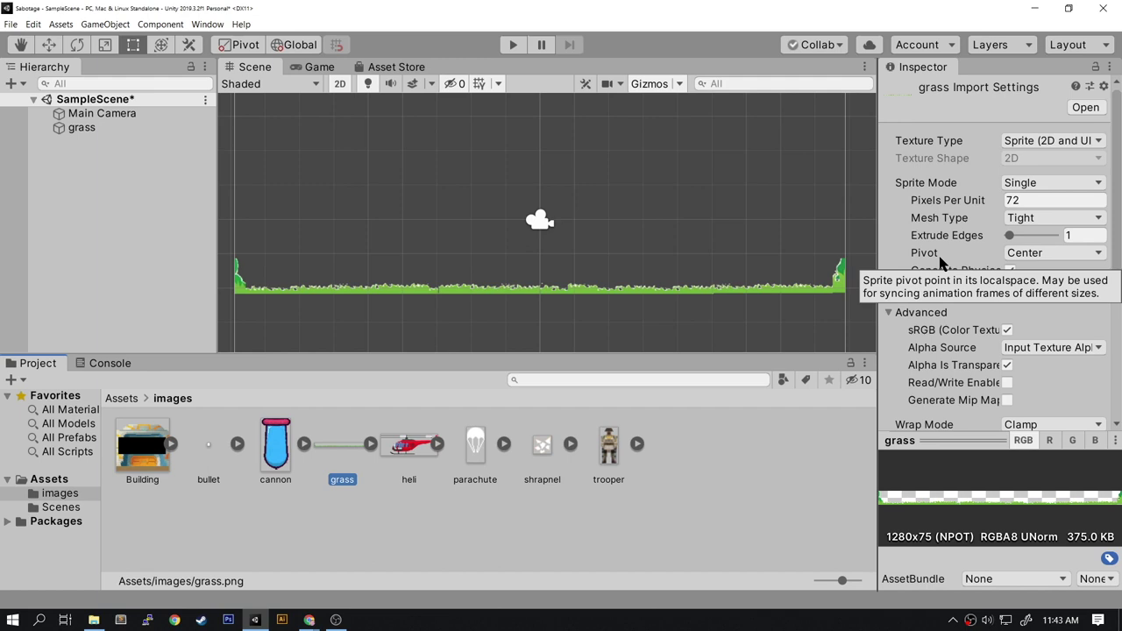
left_click(1061, 254)
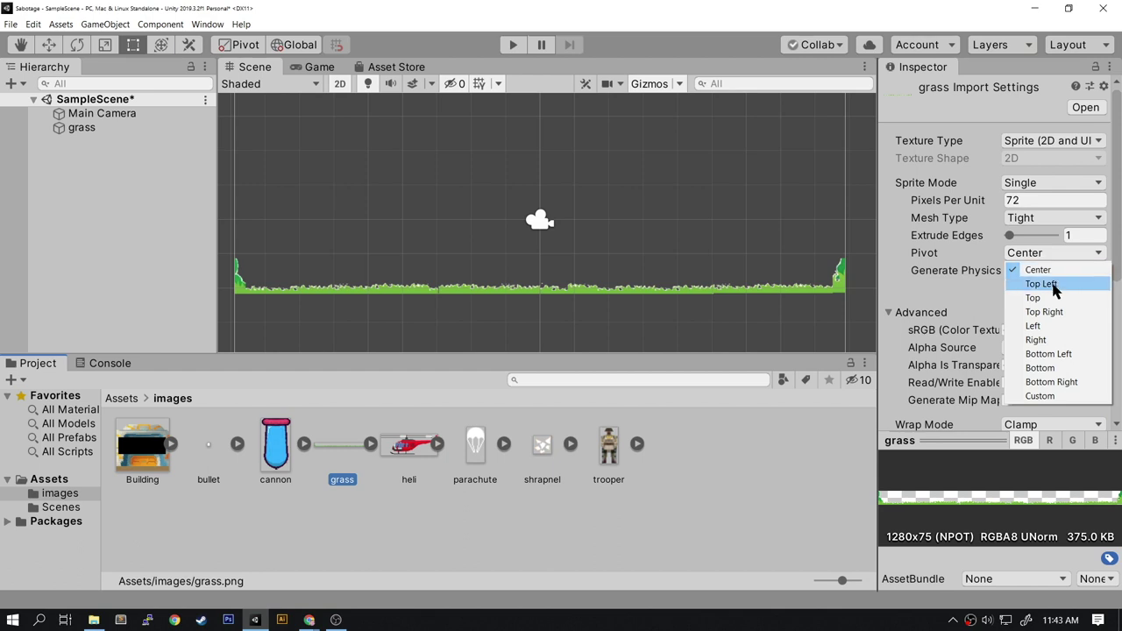
left_click(1056, 368)
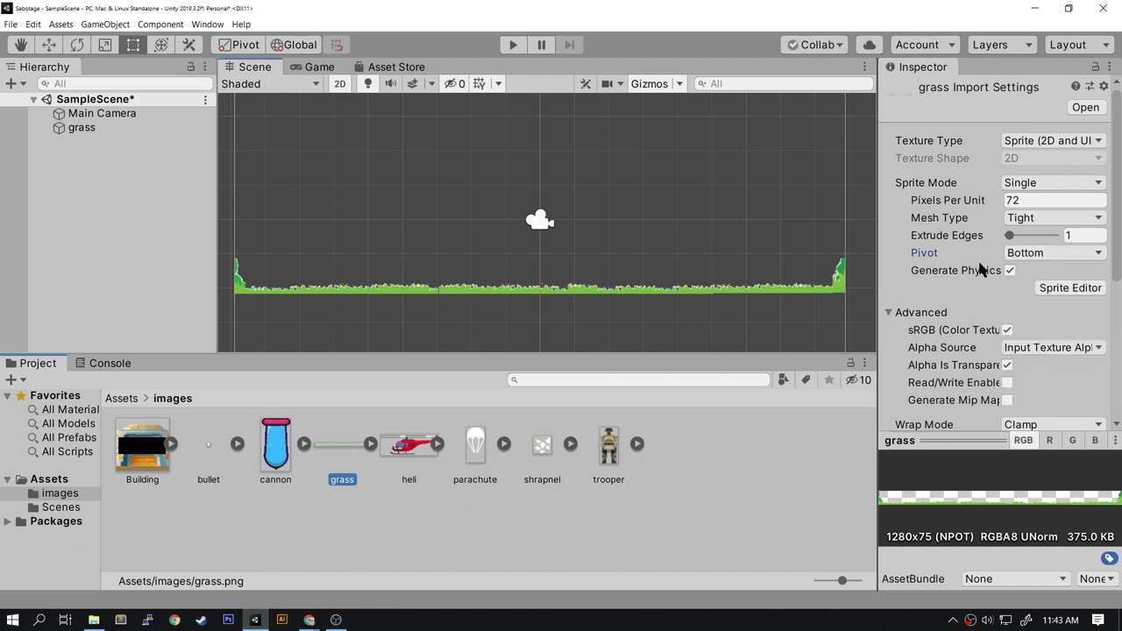
scroll(977, 263, "down", 5)
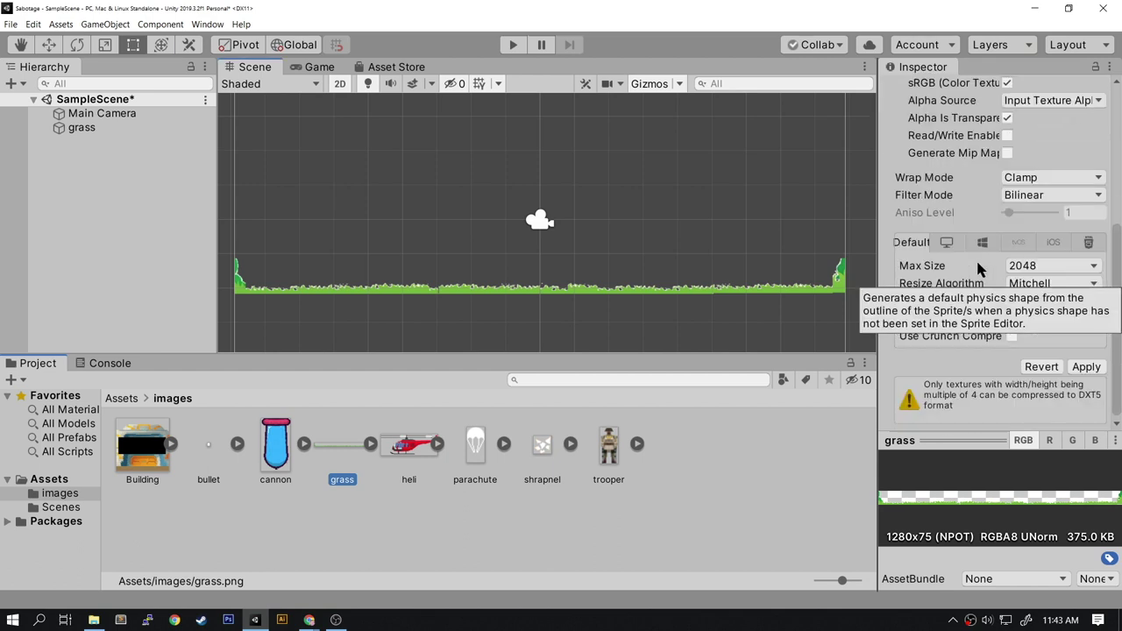
left_click(1086, 367)
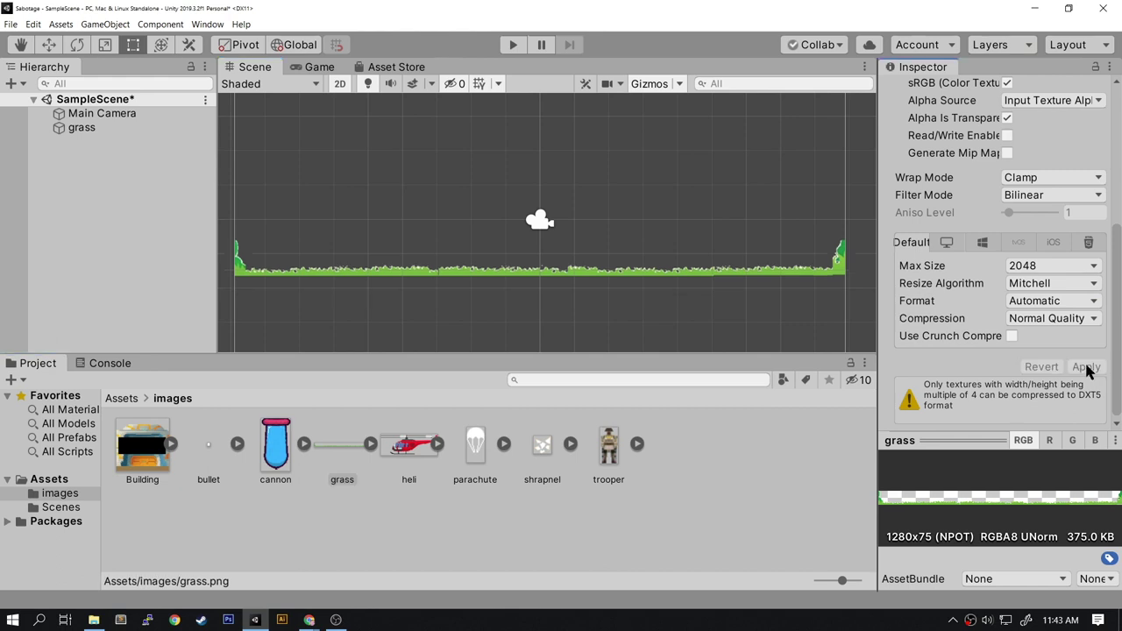
left_click(575, 274)
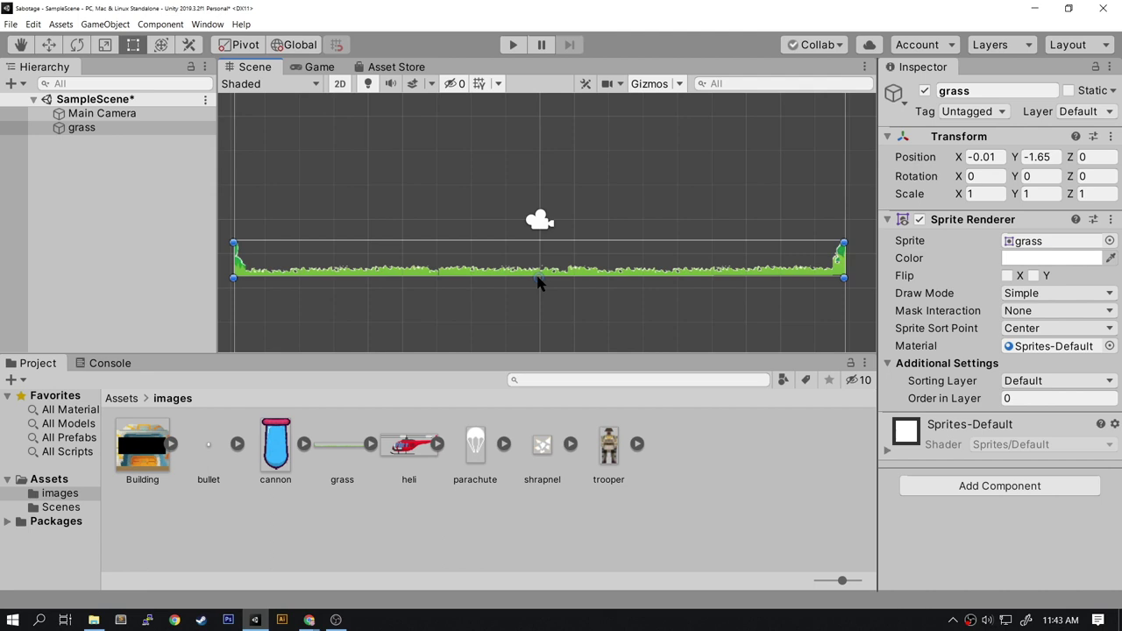
Lower the grass with the Move tool, then set its position to X 0, Y -5
scroll(537, 278, "down", 1)
middle_click_drag(537, 278, 554, 214)
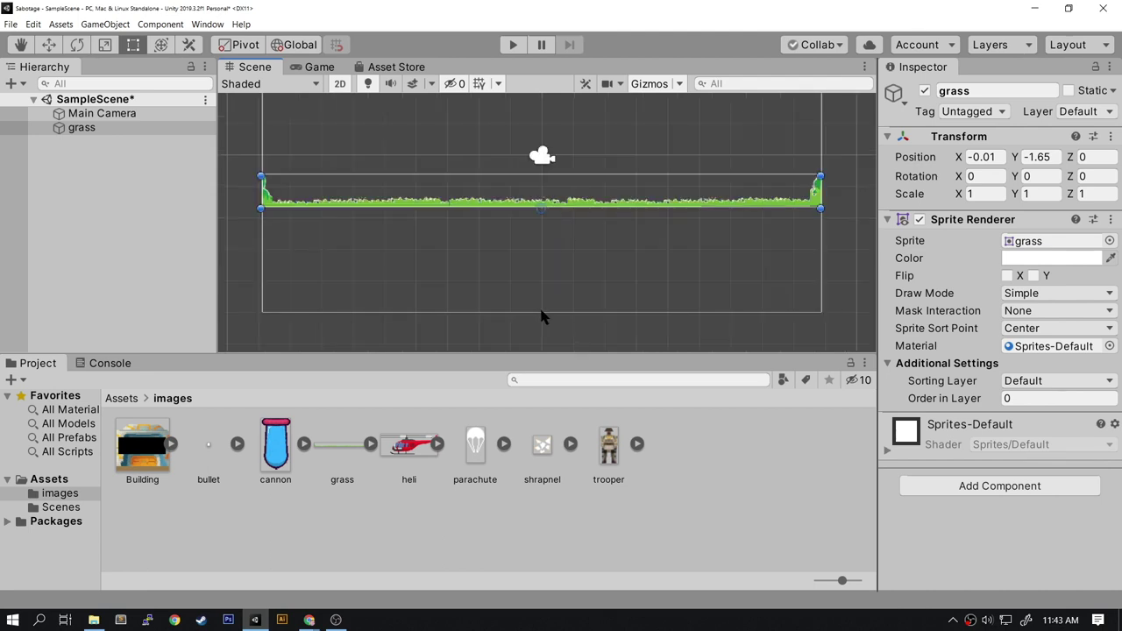
left_click(49, 45)
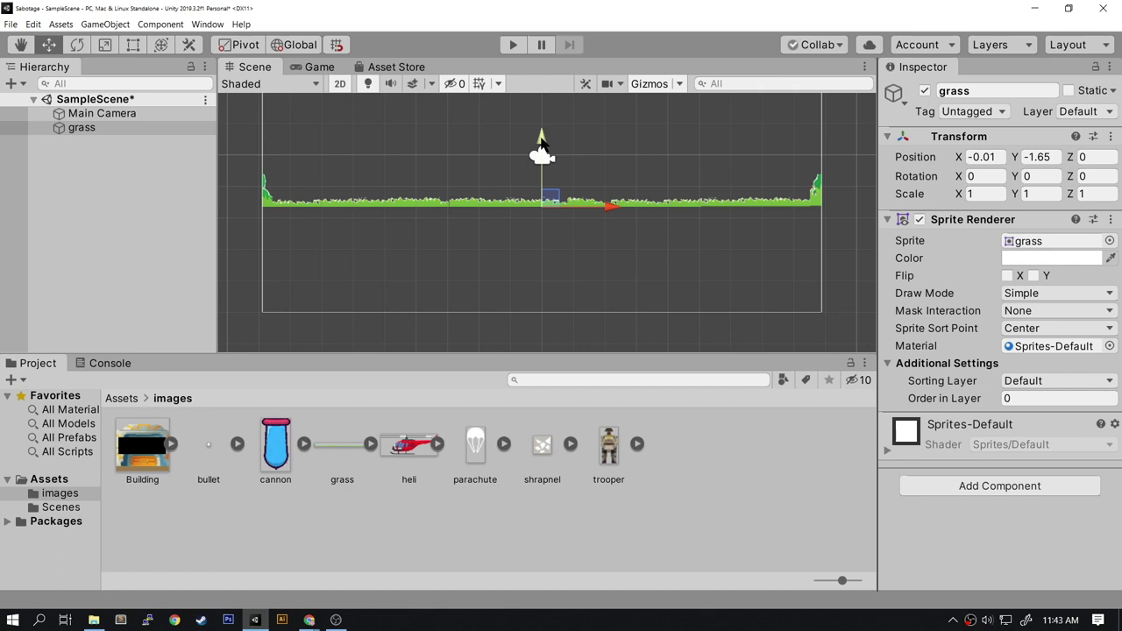
left_click_drag(543, 142, 532, 248)
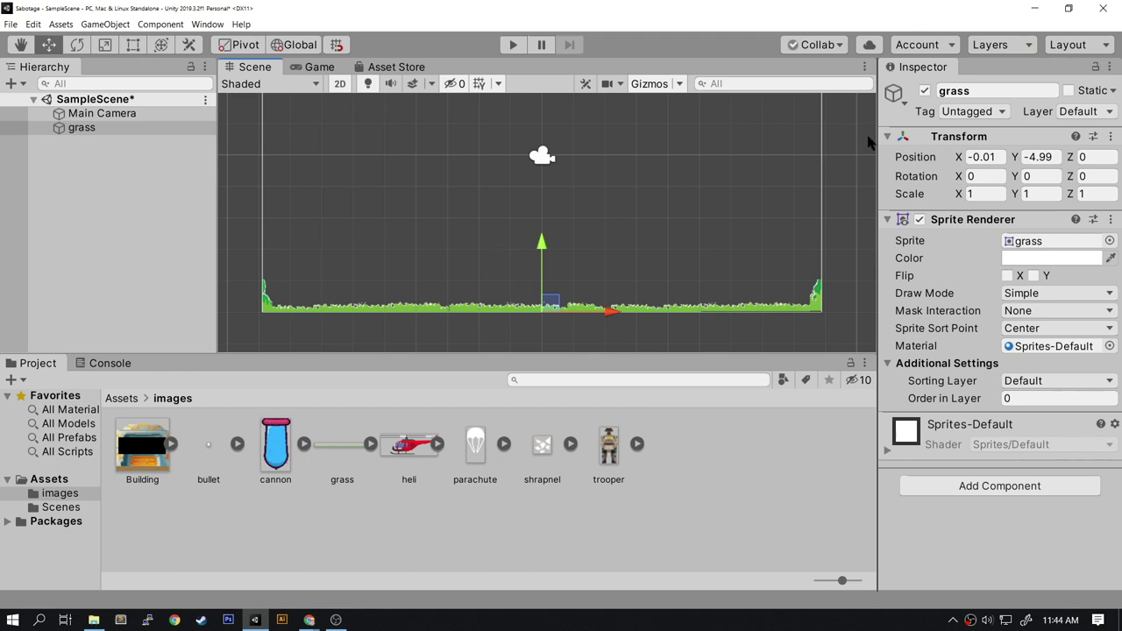
left_click(999, 156)
left_click_drag(988, 159, 960, 161)
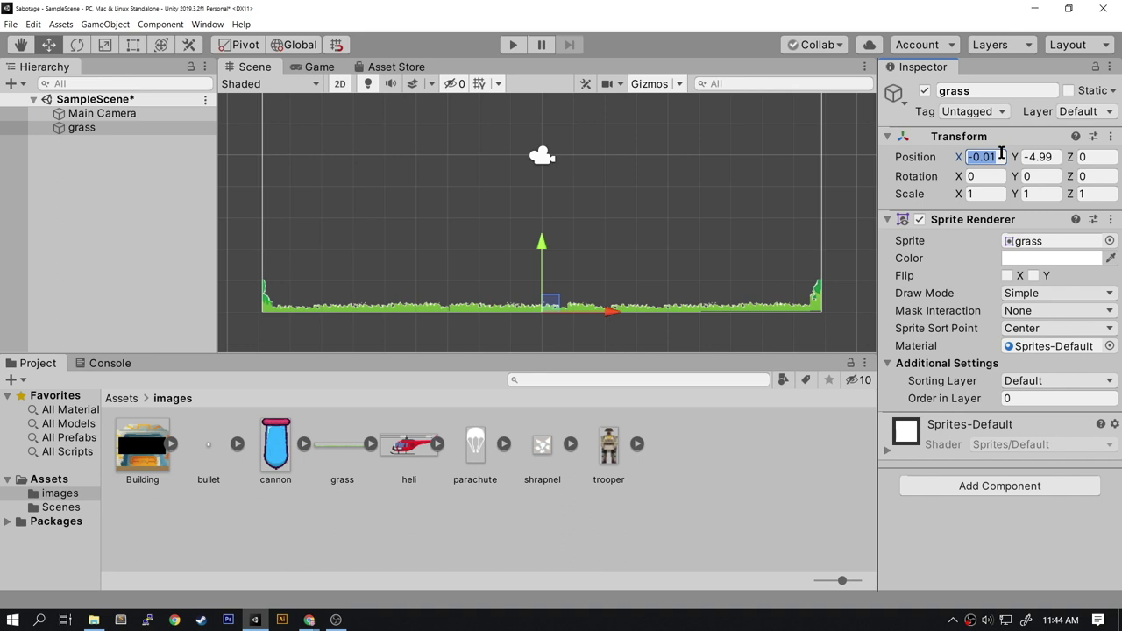
type("0")
left_click(1057, 157)
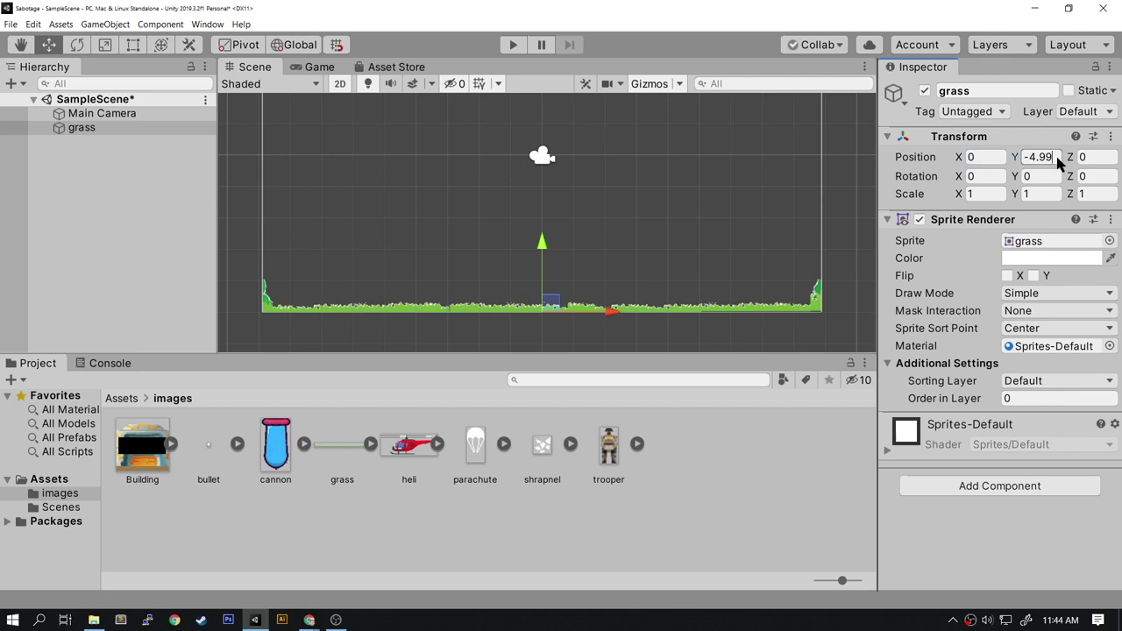
type("-5")
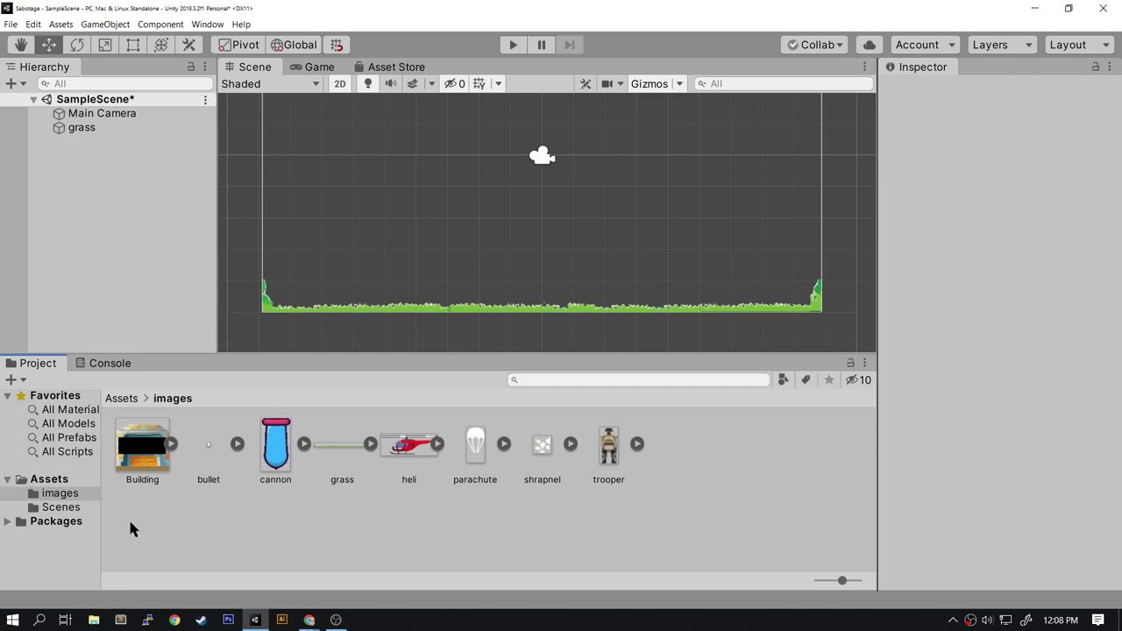
Add the Building sprite to the scene above the grass and select its asset
left_click(136, 468)
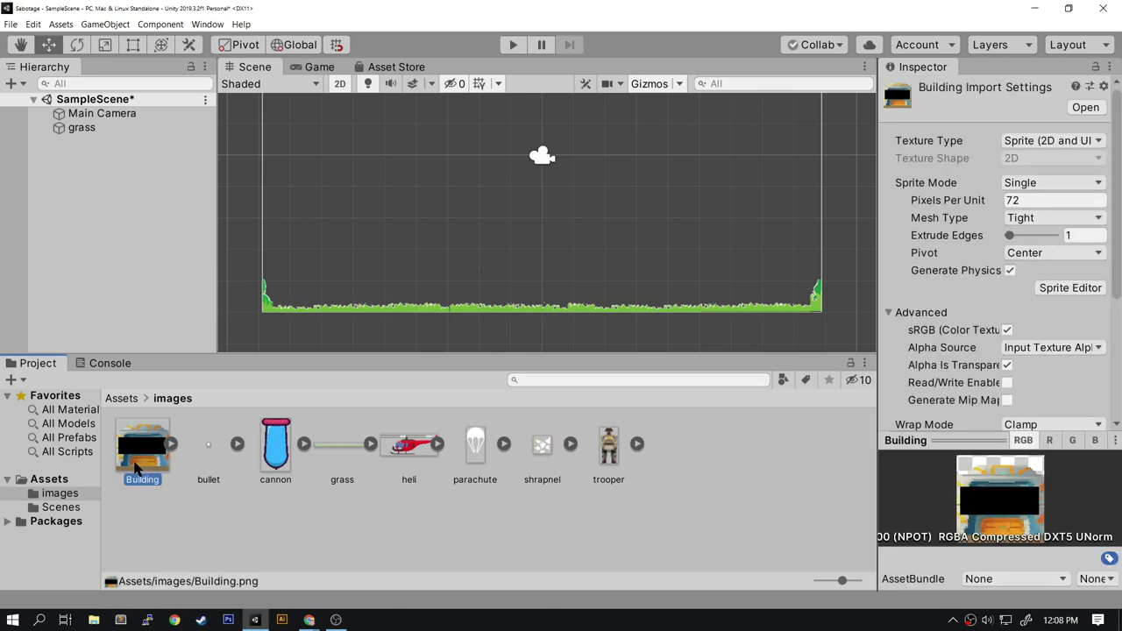
left_click_drag(136, 469, 544, 256)
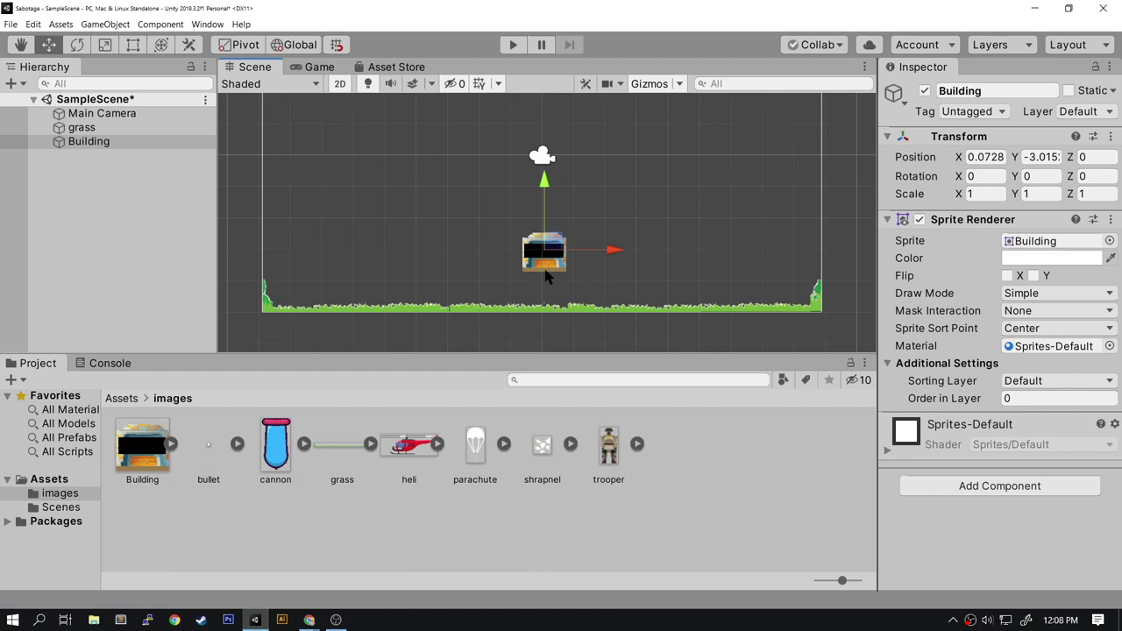
left_click(138, 462)
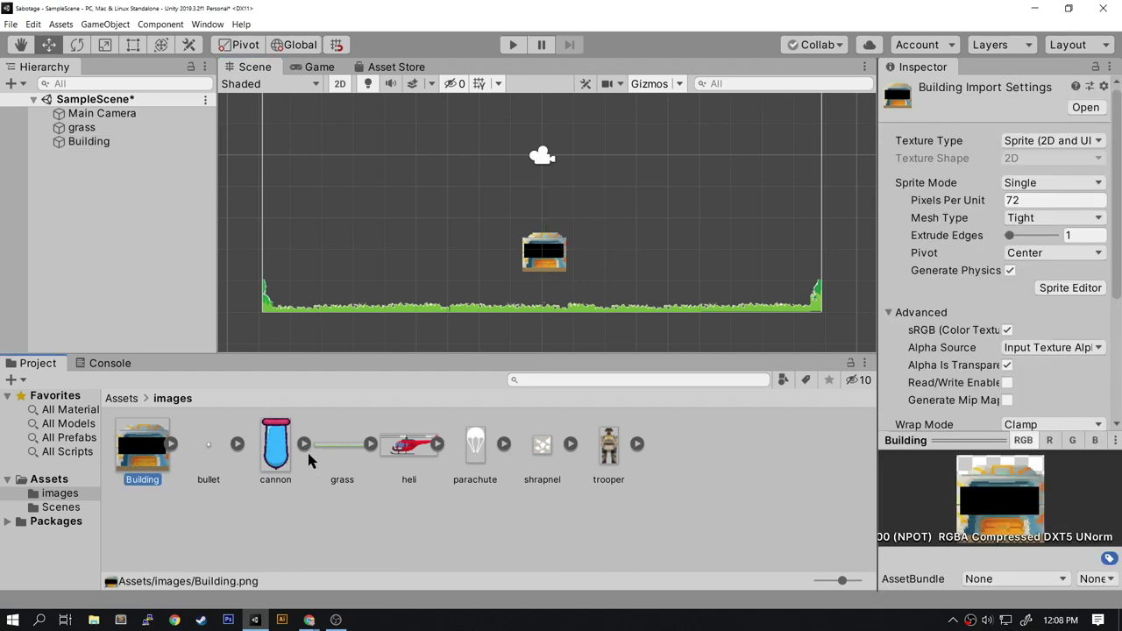
Change the Building image's pivot to Bottom and apply the import settings
left_click(1029, 253)
left_click(1051, 371)
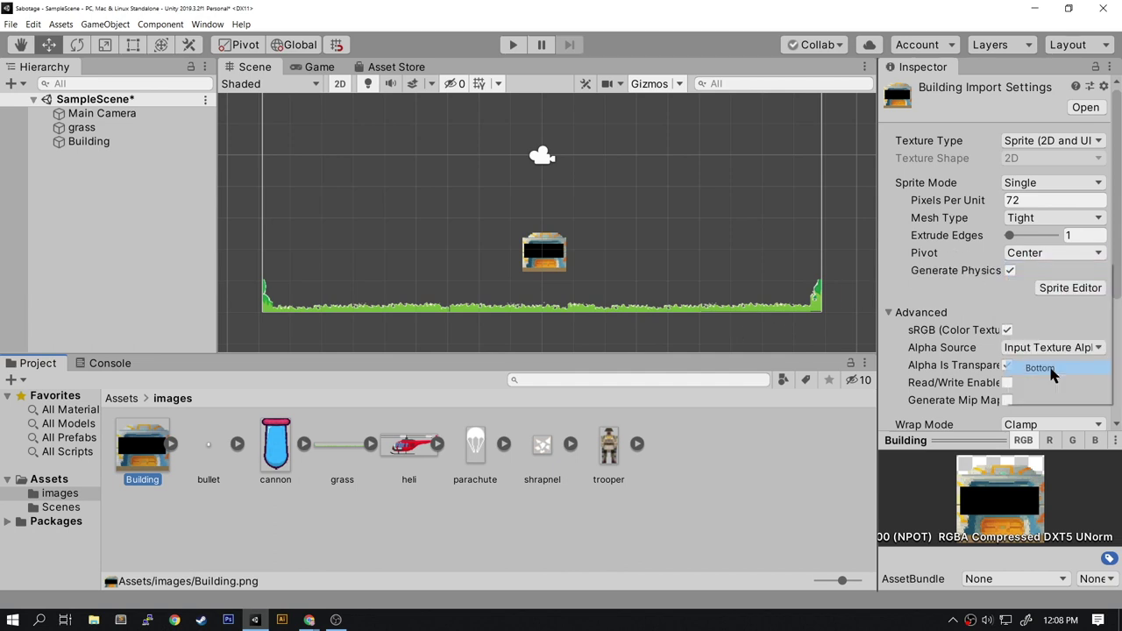
scroll(1043, 333, "down", 5)
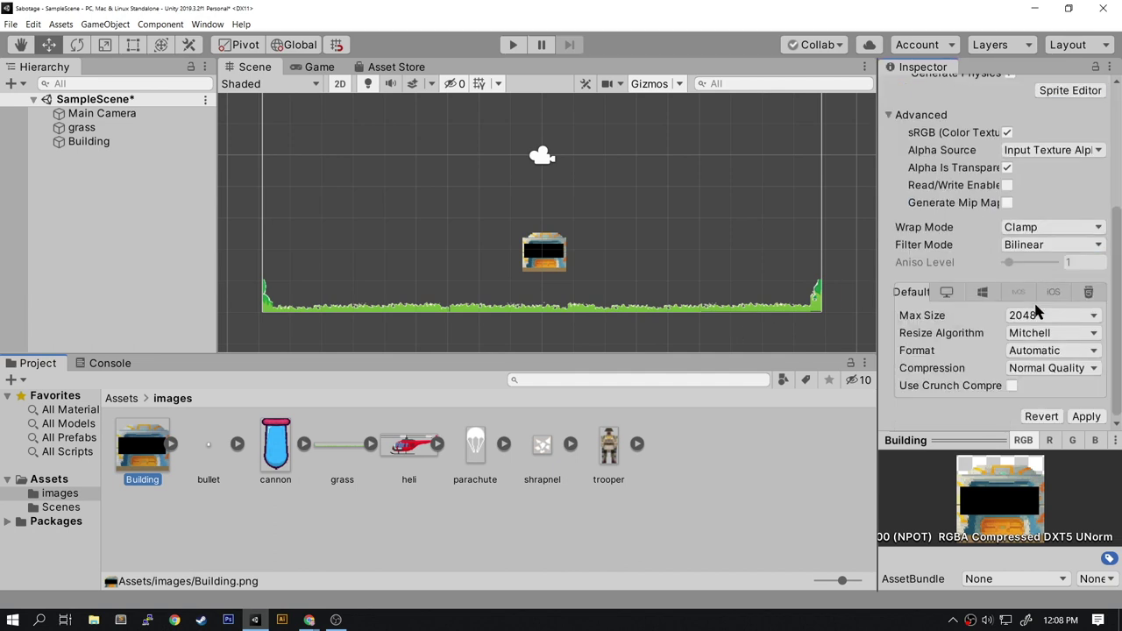
left_click(1086, 417)
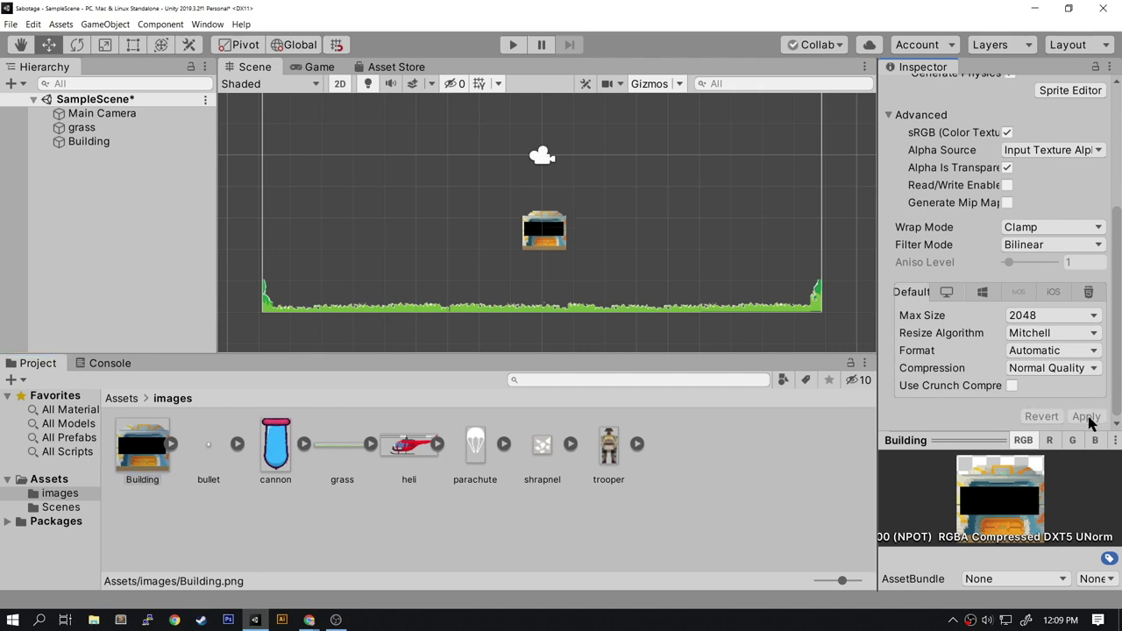
scroll(983, 382, "up", 5)
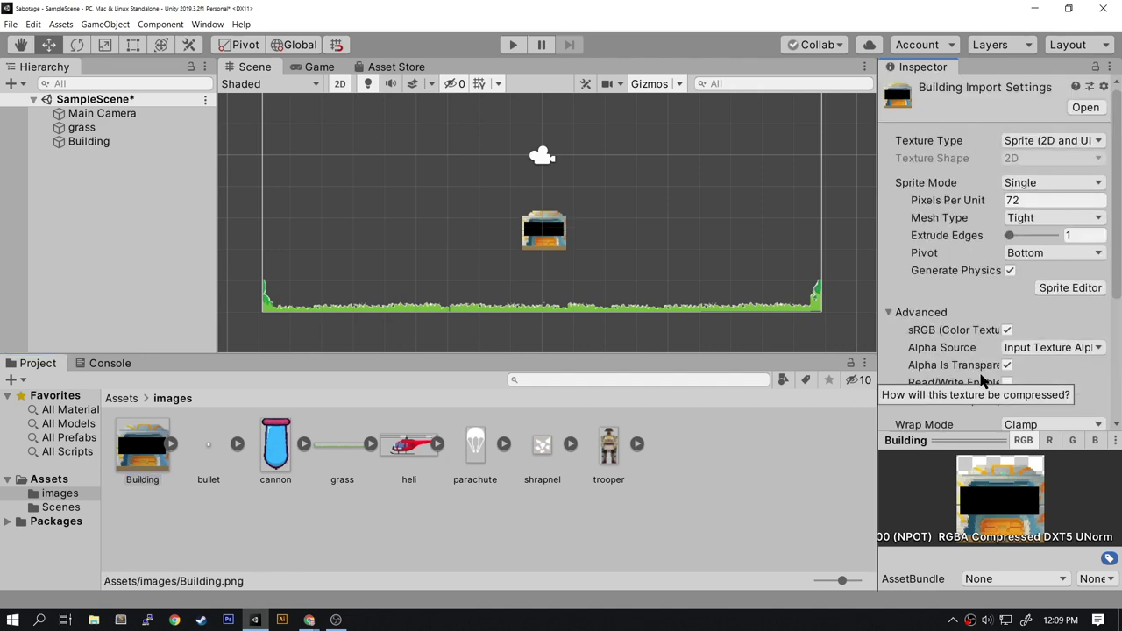
Set the Building's position to X 0, Y -5 so it stands on the grass
left_click(547, 241)
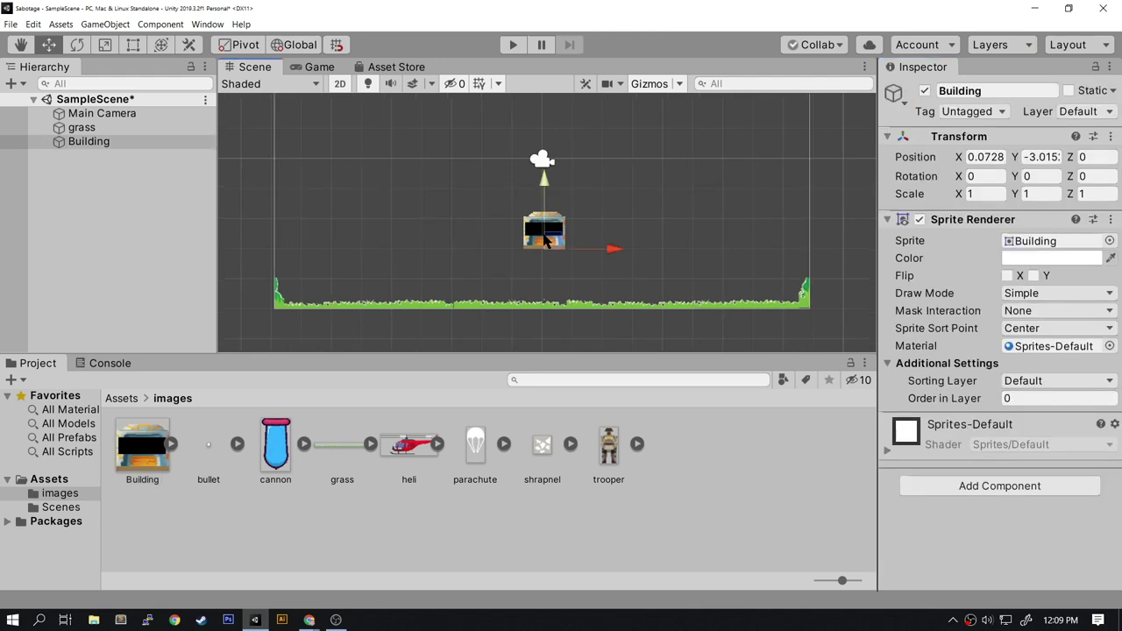
left_click(973, 162)
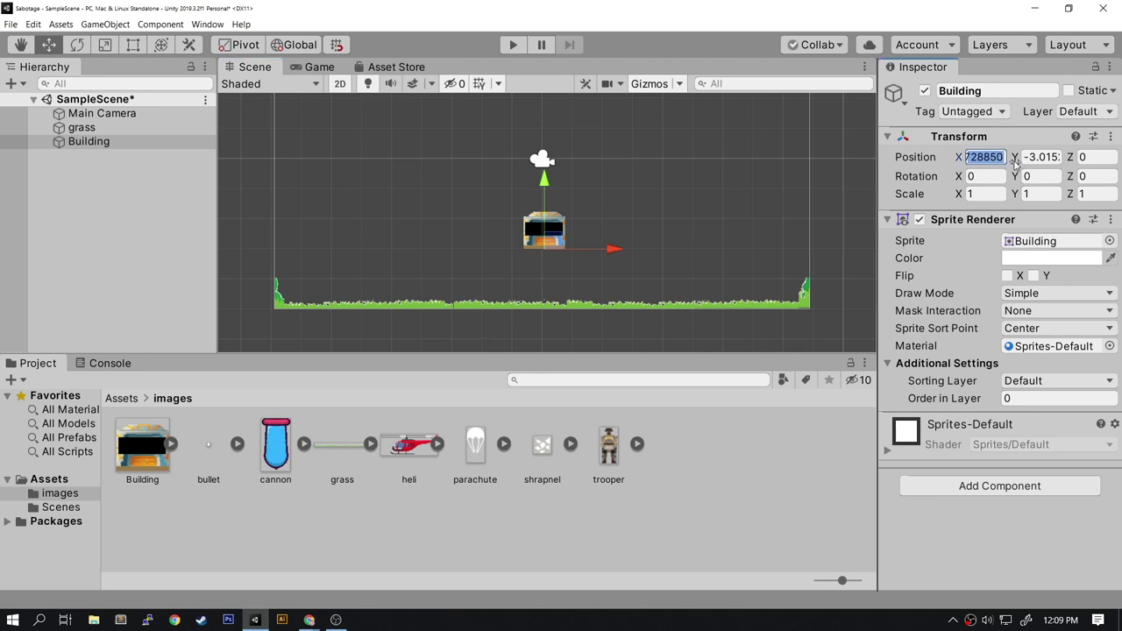
type("2")
key("Return")
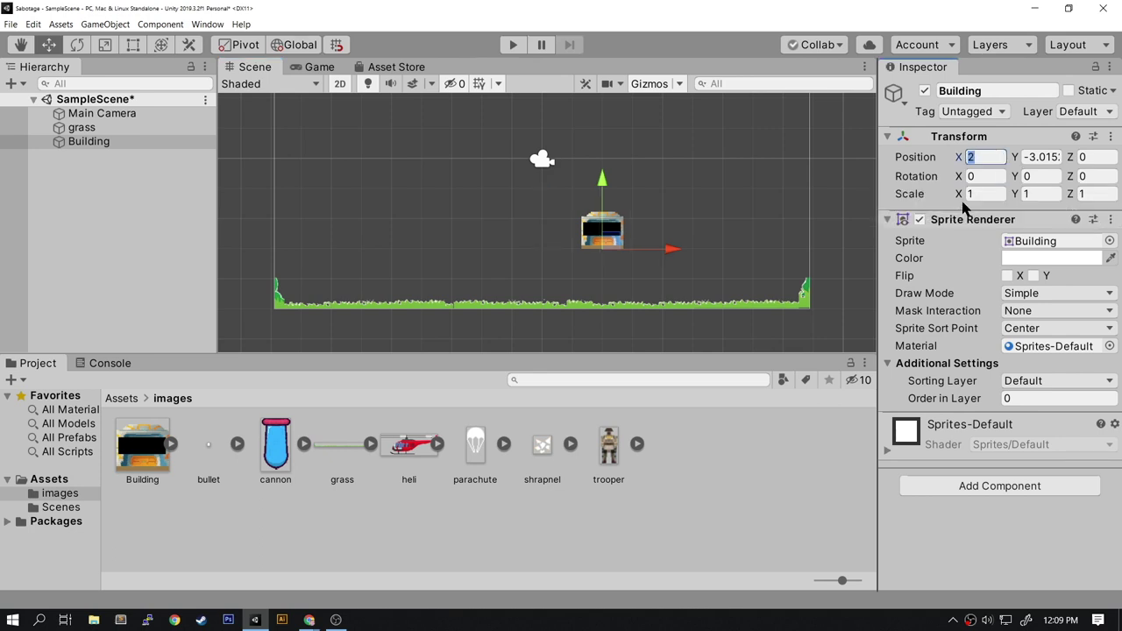
type("0")
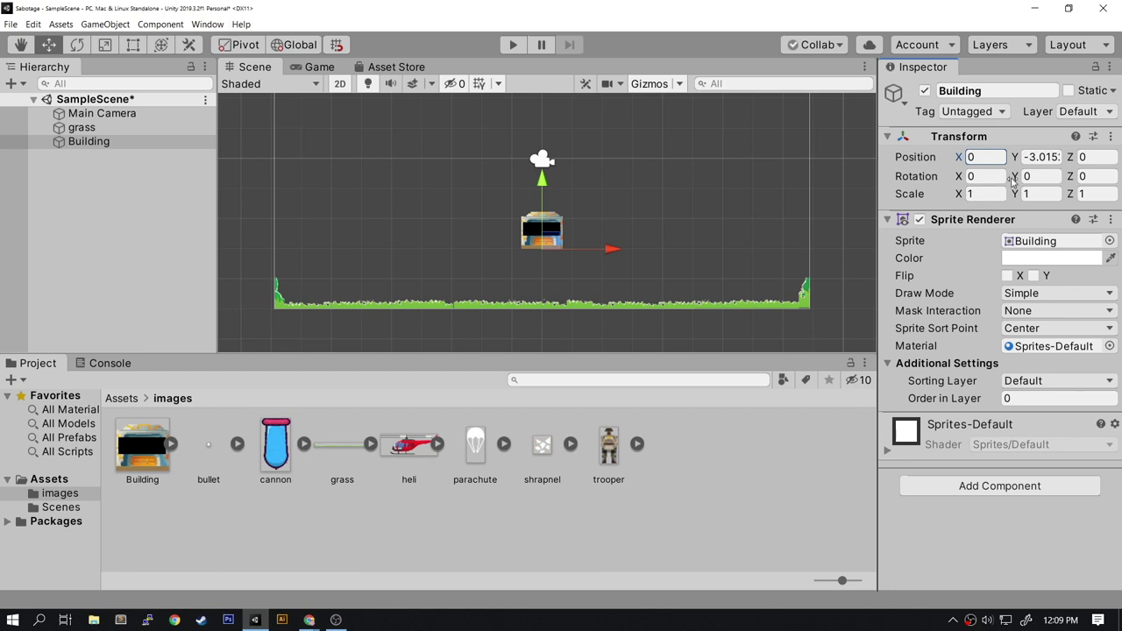
left_click_drag(1025, 158, 1064, 156)
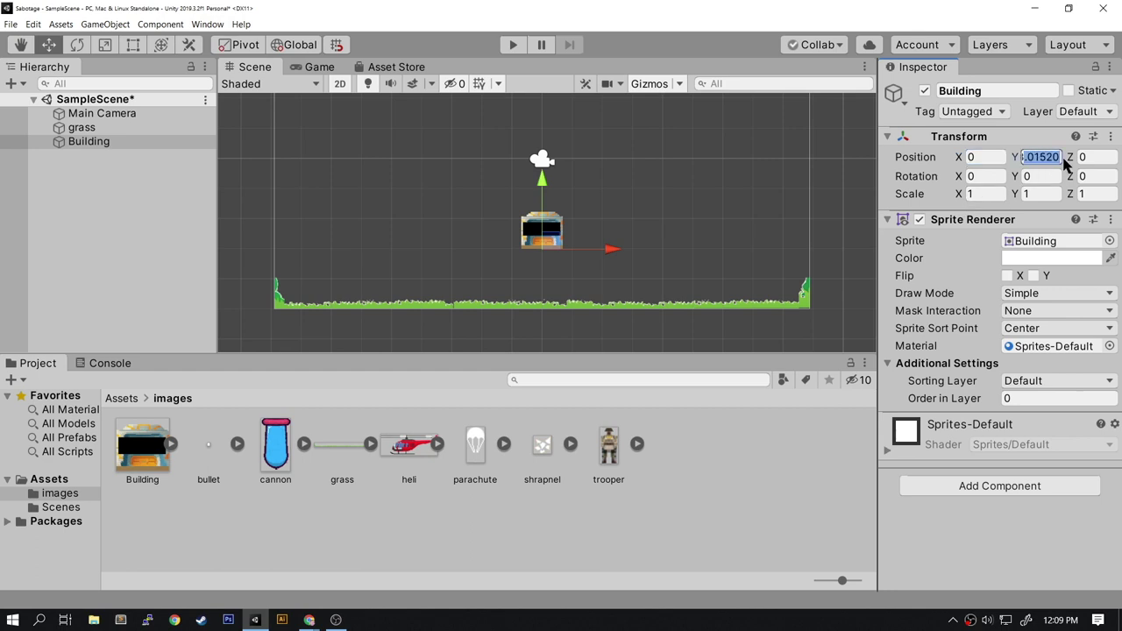
type("-8")
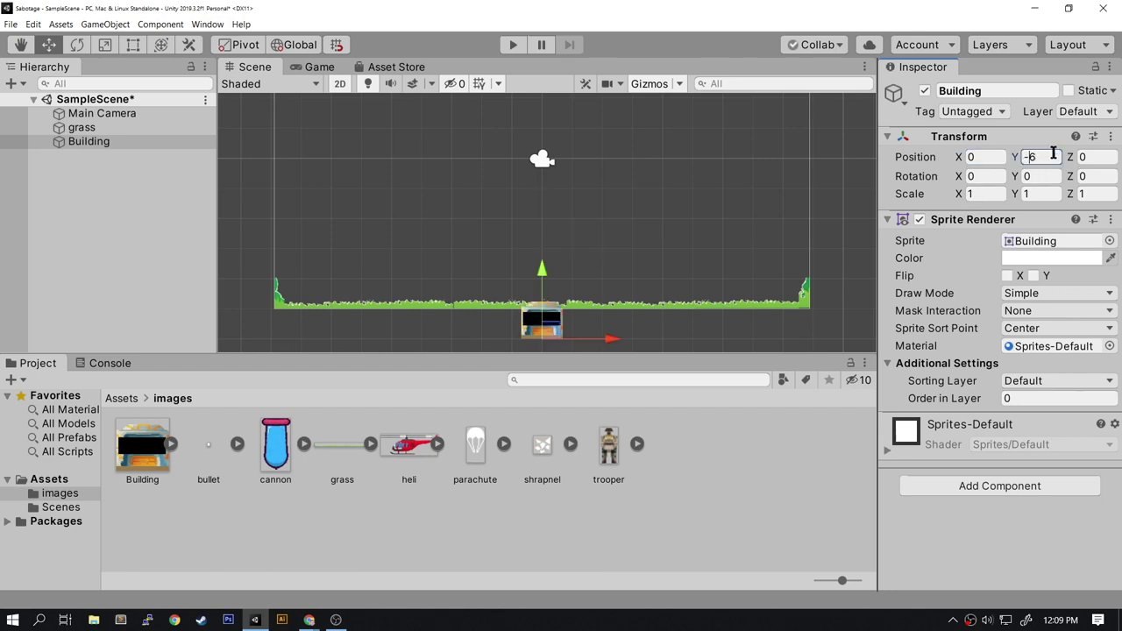
type("0")
key("BackSpace")
key("BackSpace")
type("5")
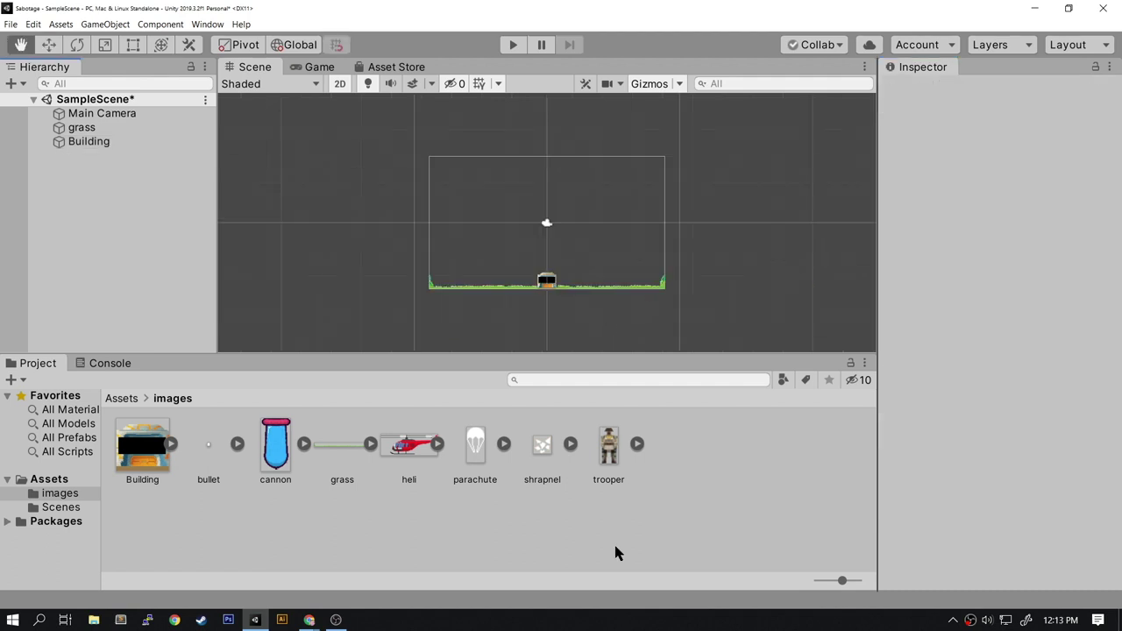
Add the cannon sprite to the scene, frame it, and select the Move tool
scroll(547, 224, "up", 3)
left_click_drag(275, 447, 434, 213)
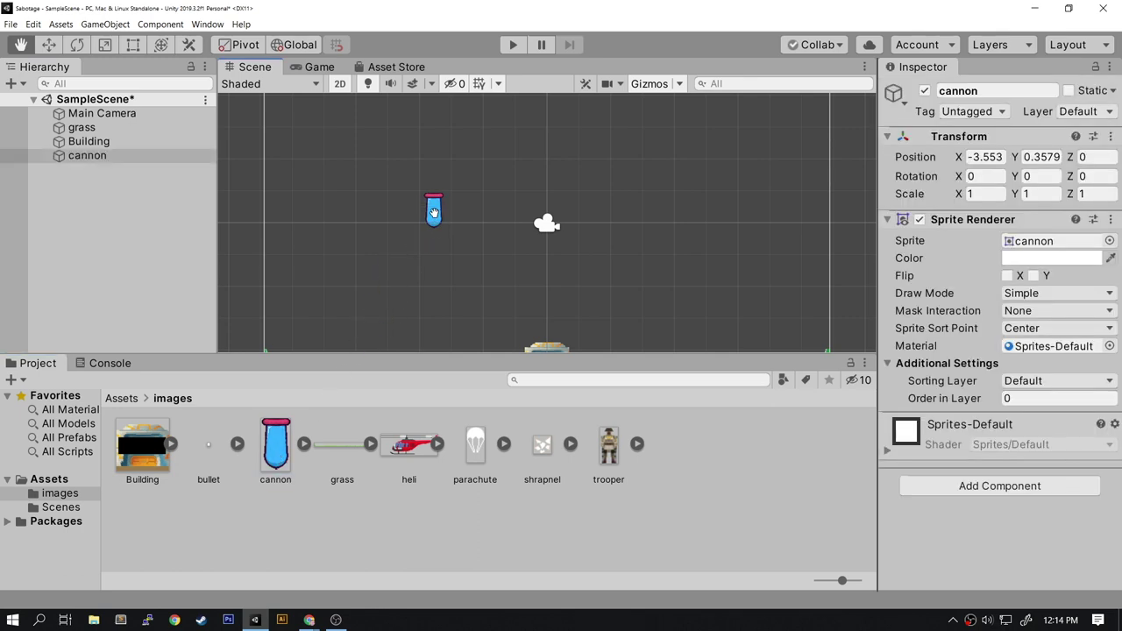
scroll(434, 213, "up", 2)
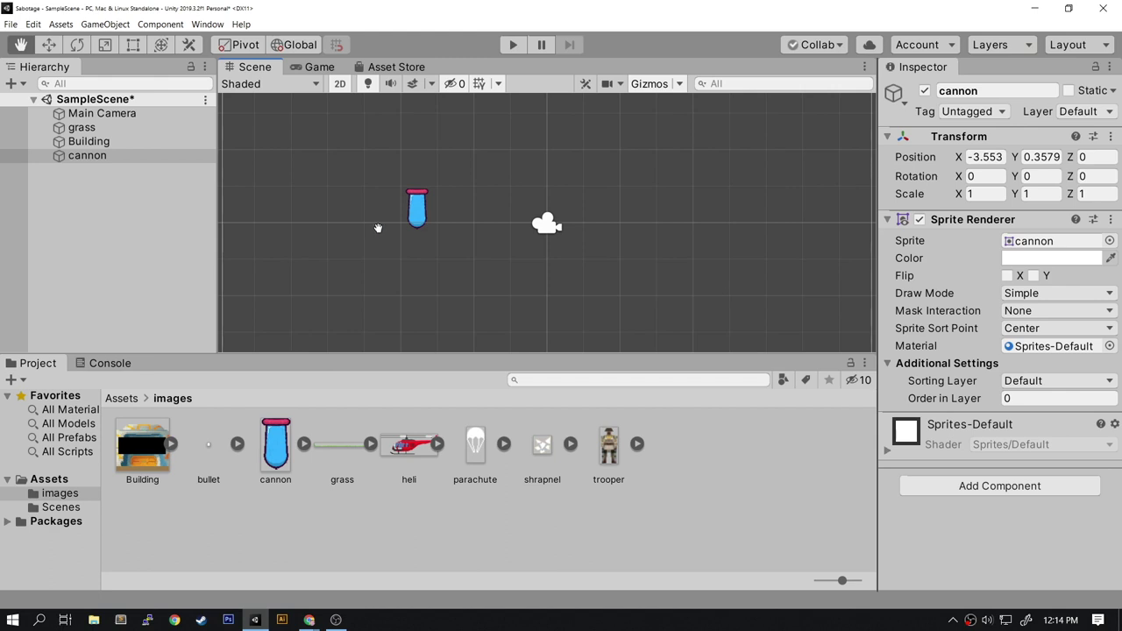
scroll(371, 226, "up", 5)
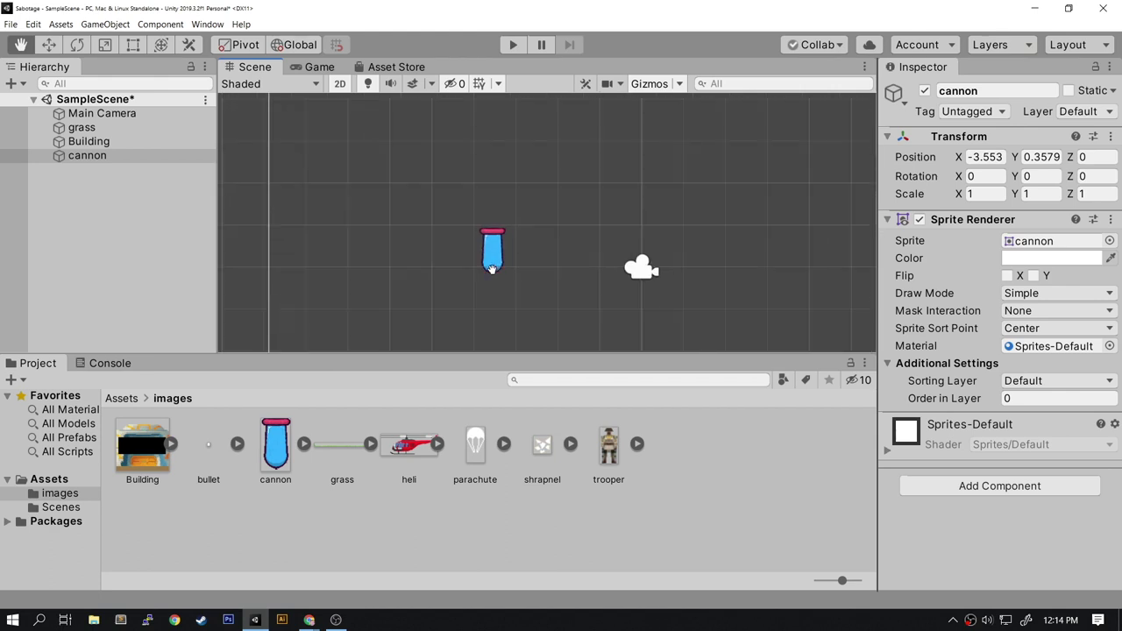
key("f")
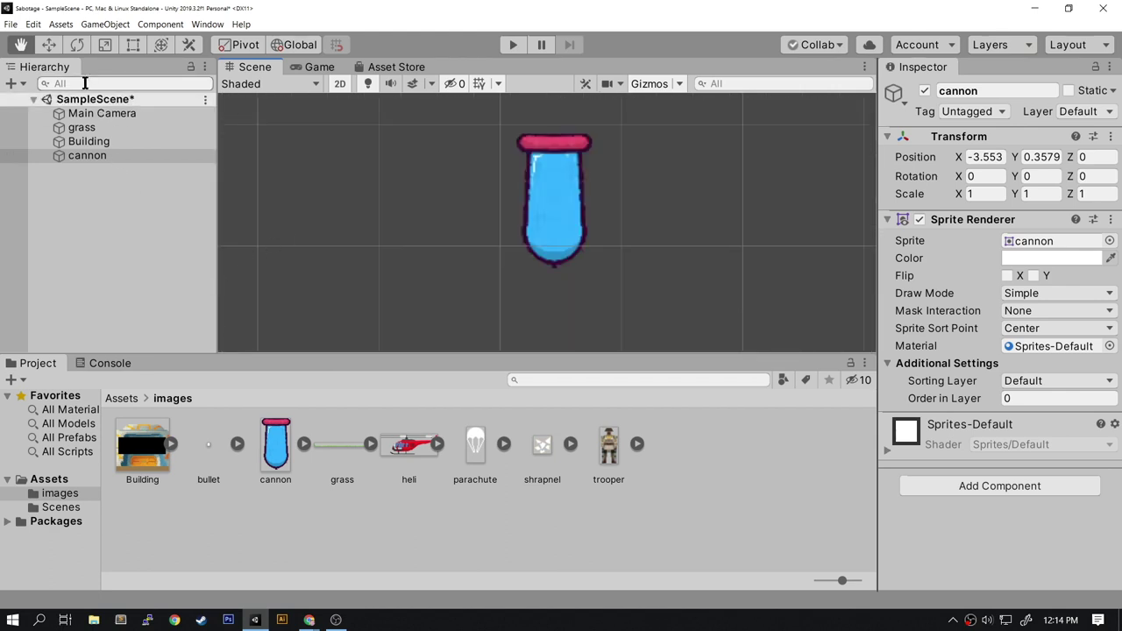
left_click(48, 45)
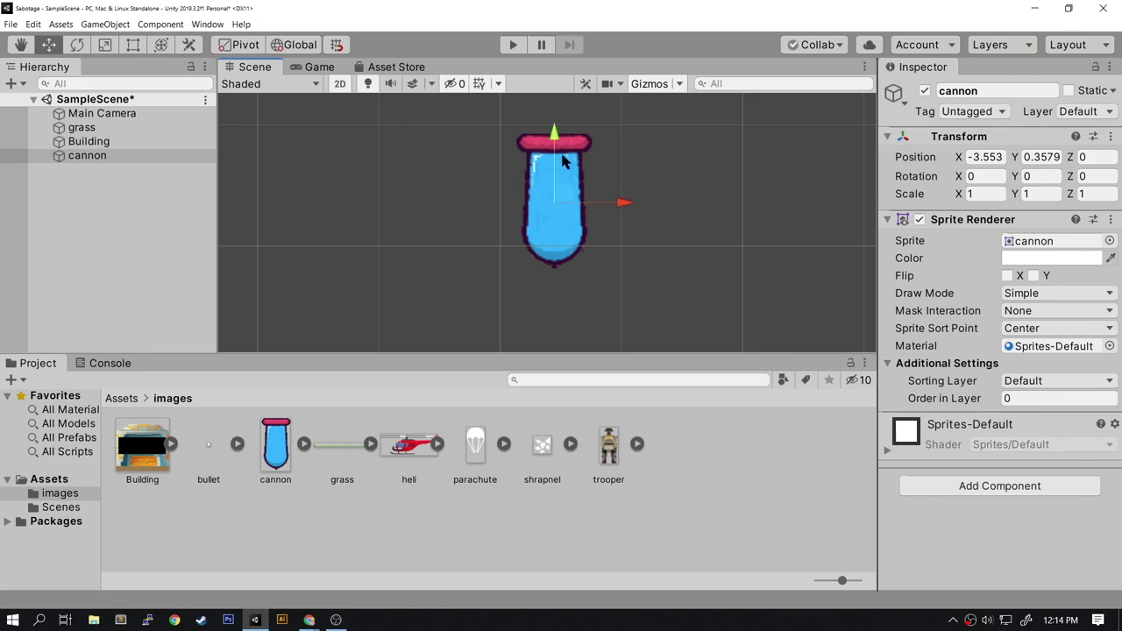
Try rotating the cannon, then undo the rotation
left_click(76, 45)
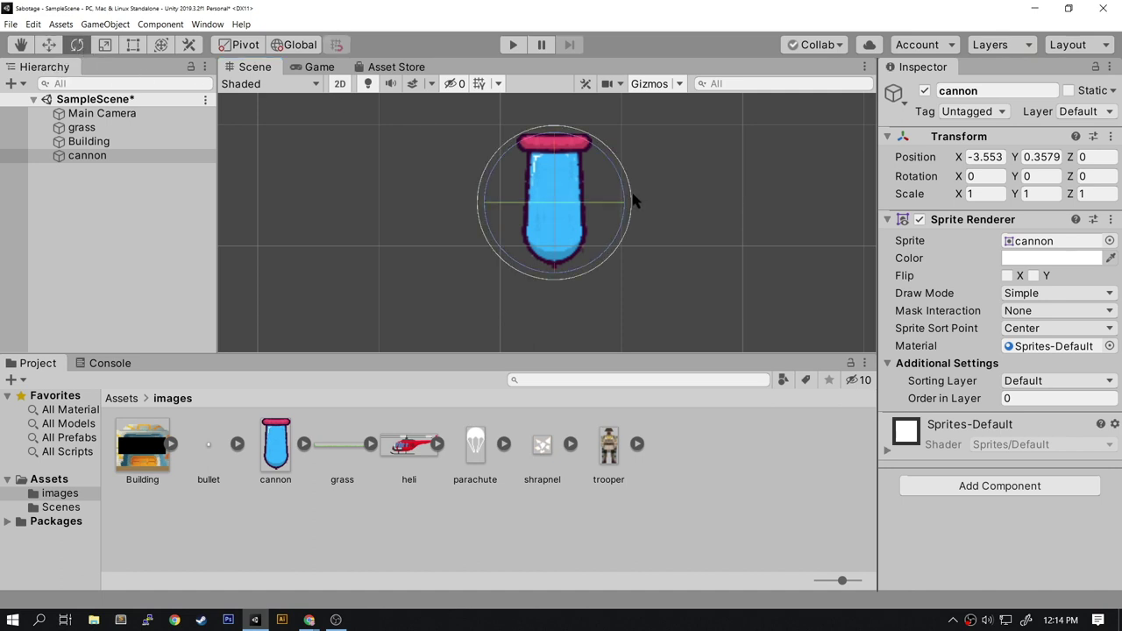
mouse_move(629, 205)
left_mouse_down()
mouse_move(604, 278)
mouse_move(564, 291)
mouse_move(633, 179)
mouse_move(548, 106)
mouse_move(626, 233)
mouse_move(594, 265)
mouse_move(528, 275)
mouse_move(495, 175)
mouse_move(513, 131)
mouse_move(621, 200)
left_mouse_up()
key("ctrl+z")
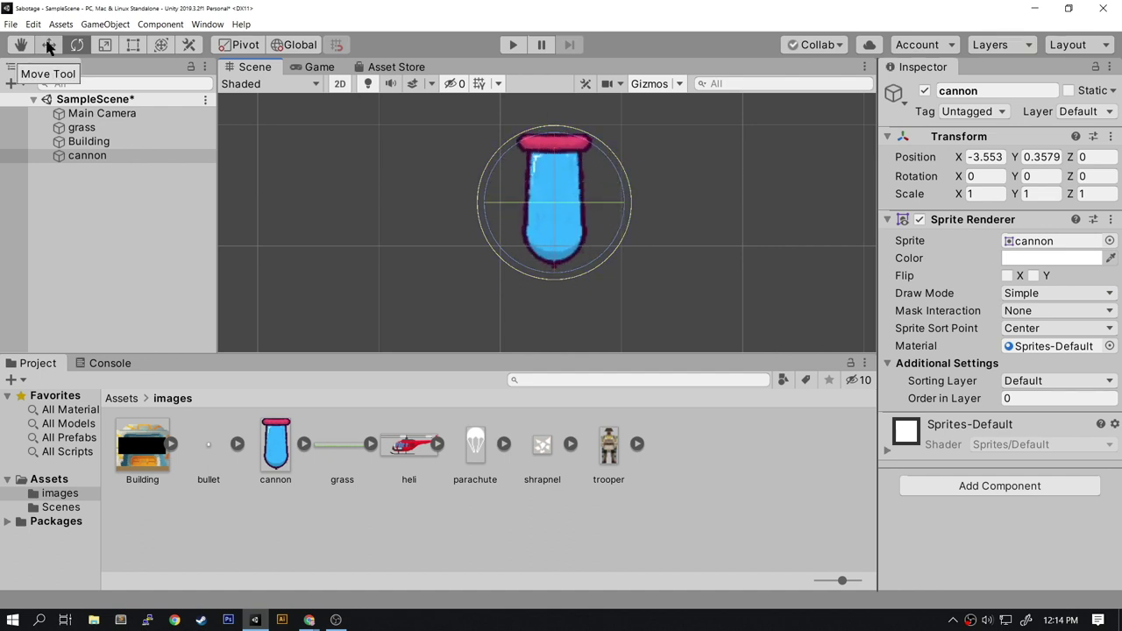
Move the cannon down and left to about X -4.01, Y 0.004, then select the cannon image asset
left_click(49, 45)
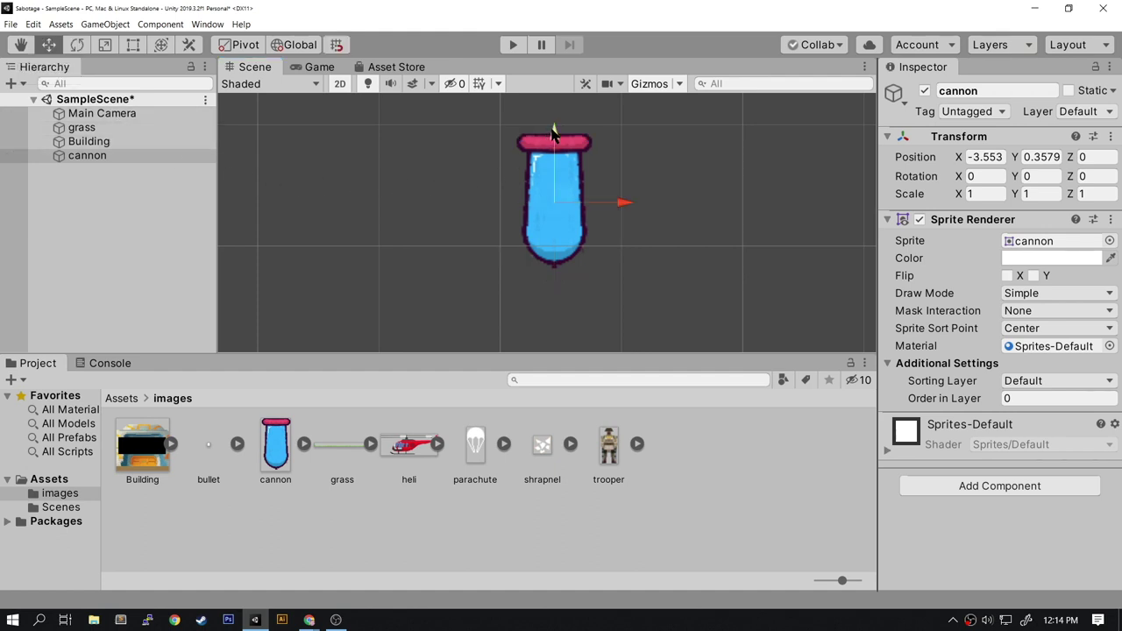
left_click_drag(555, 134, 553, 175)
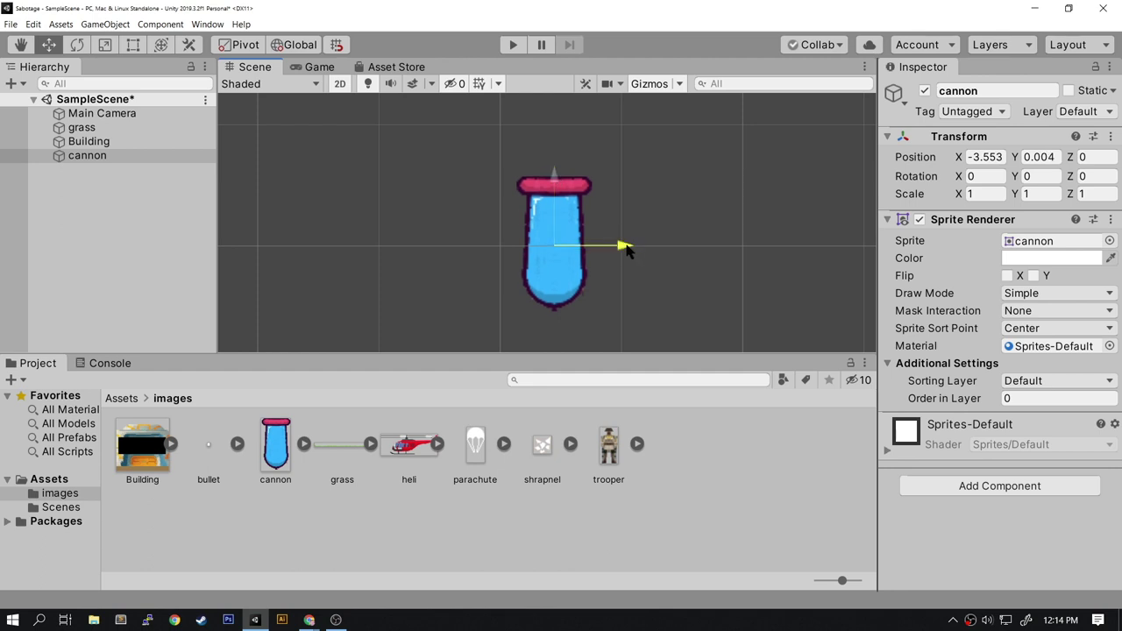
left_click_drag(622, 245, 572, 251)
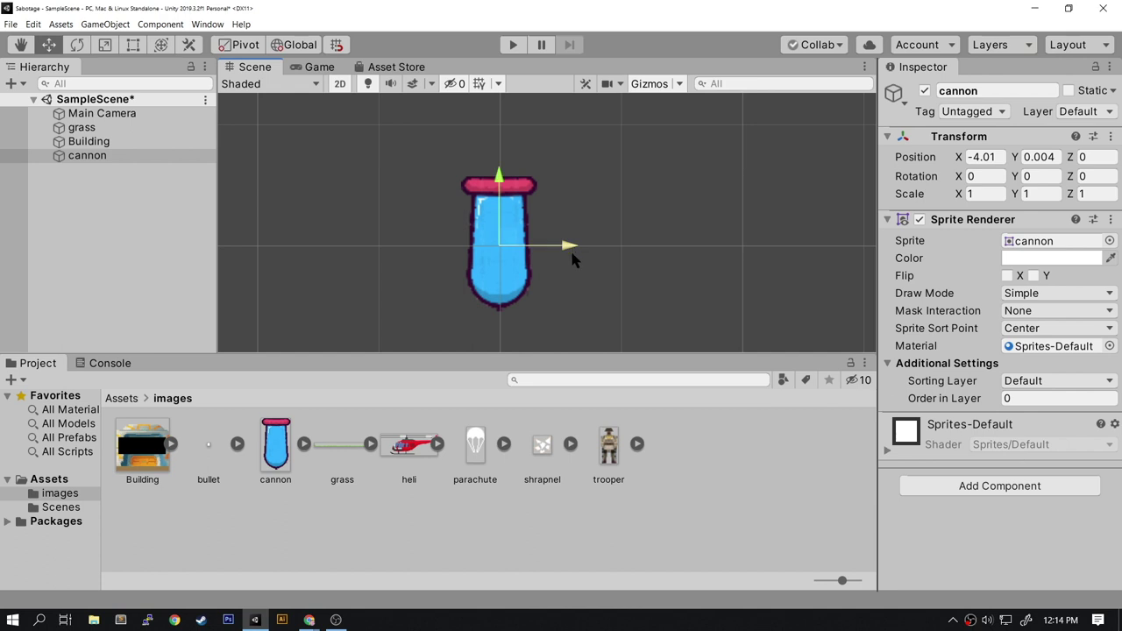
left_click(277, 457)
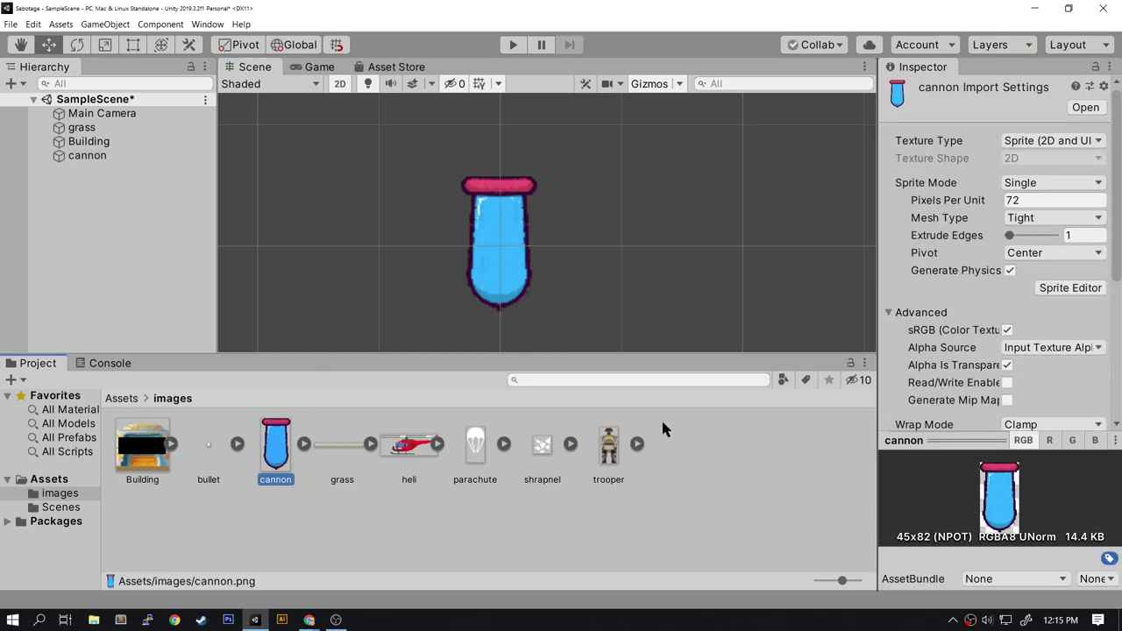
Set the cannon sprite's pivot to Custom with Y 0.1 and apply it
left_click(1015, 253)
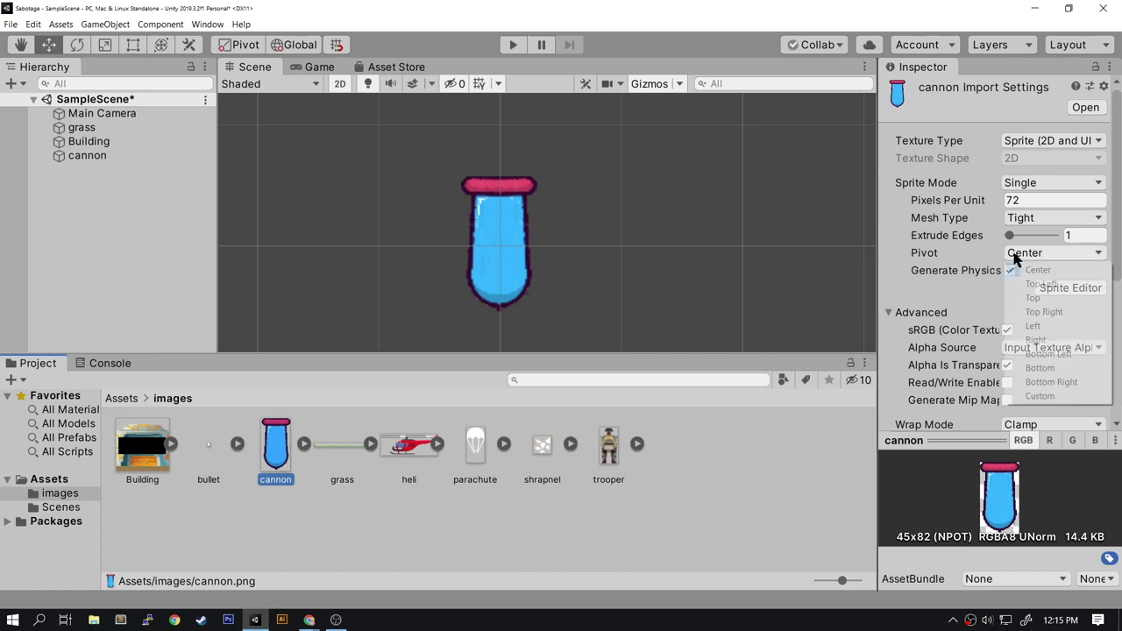
left_click(1036, 397)
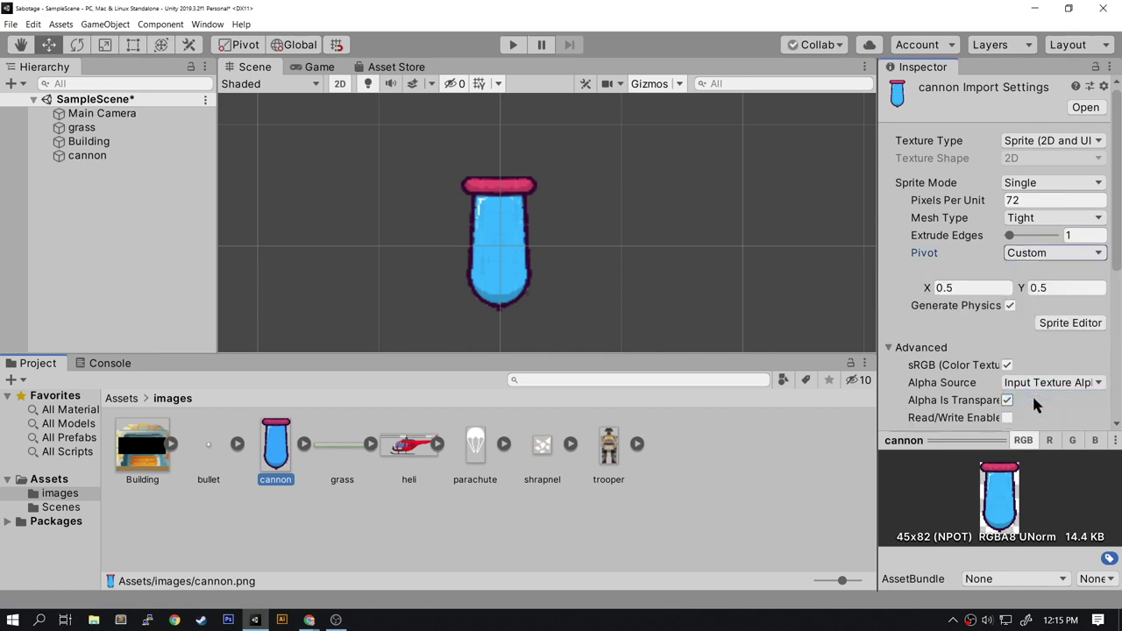
left_click(1041, 295)
double_click(1041, 294)
type("0.1")
scroll(1010, 373, "down", 6)
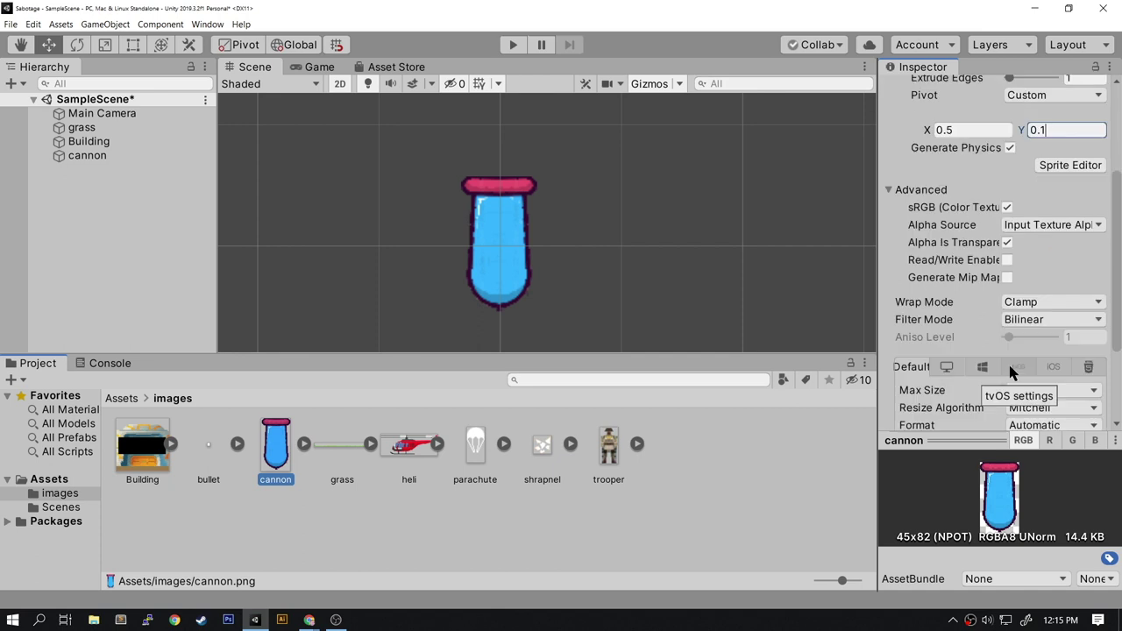
left_click(1085, 366)
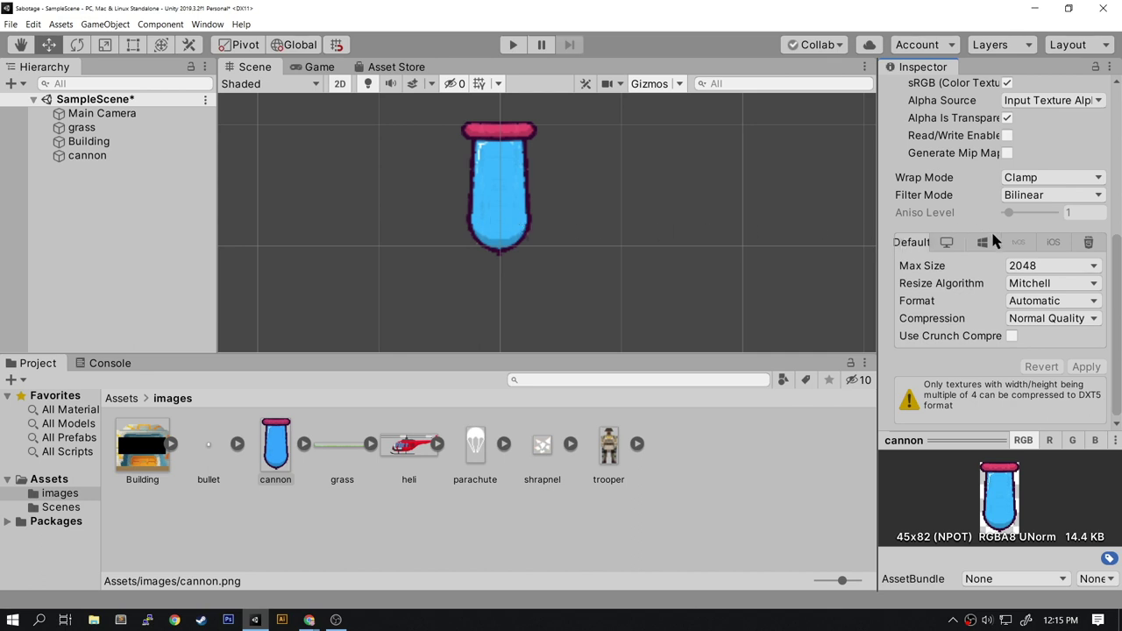
Change the pivot Y to 0.3 and apply again
scroll(1079, 254, "up", 6)
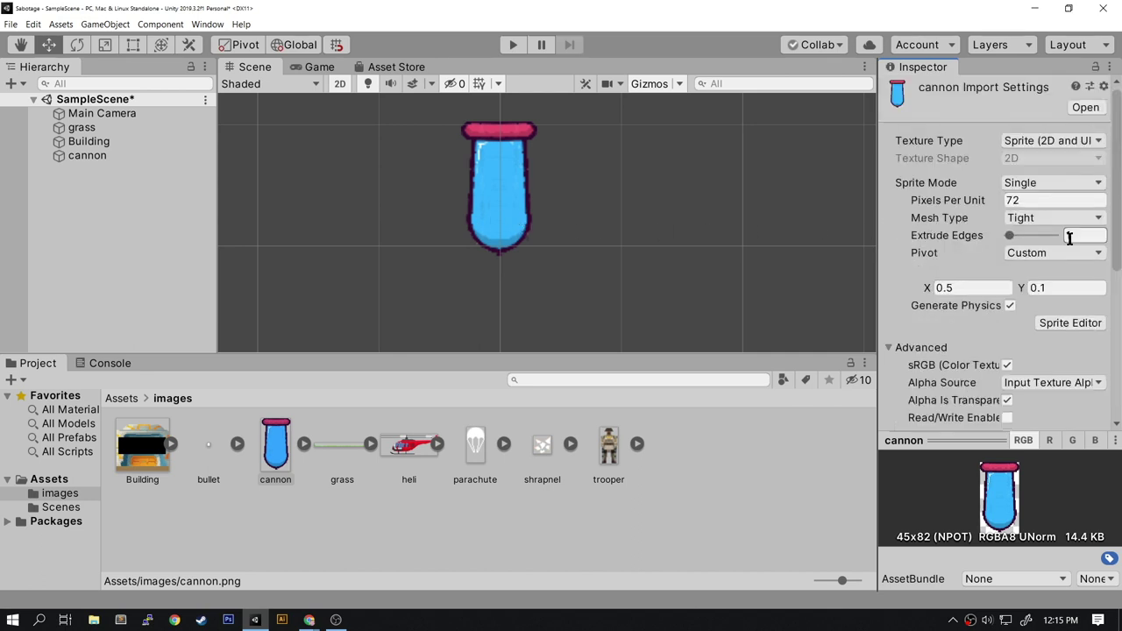
left_click(1054, 287)
left_click(1054, 288)
type("3")
scroll(1039, 287, "down", 5)
left_click(1086, 366)
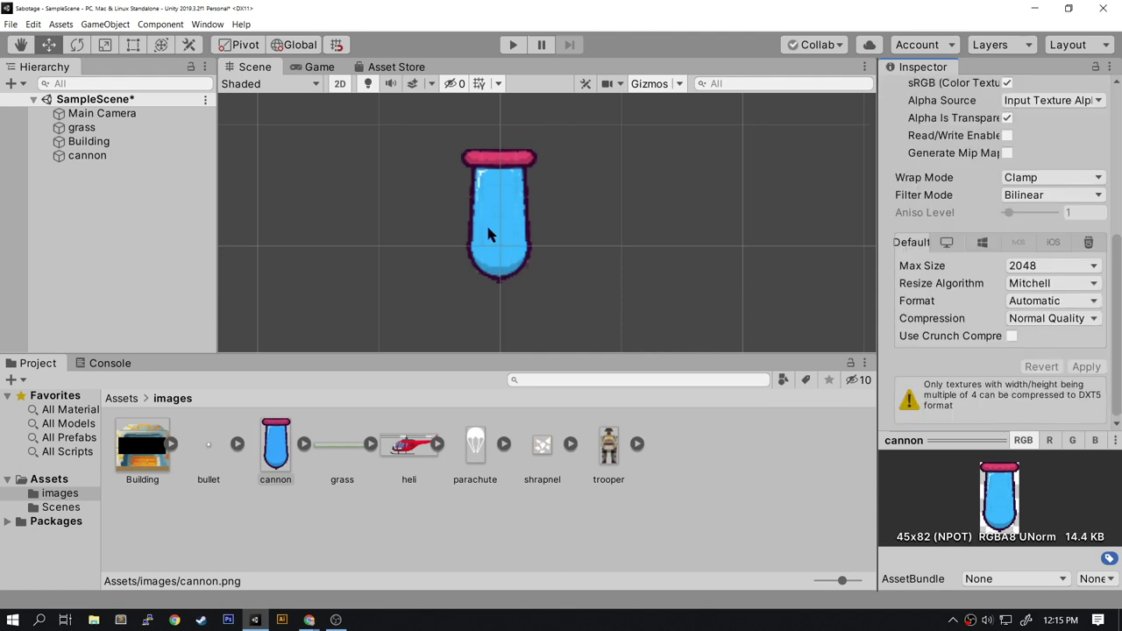
Test-rotate the cannon around its new pivot, then reset its Z rotation to 0
left_click(482, 223)
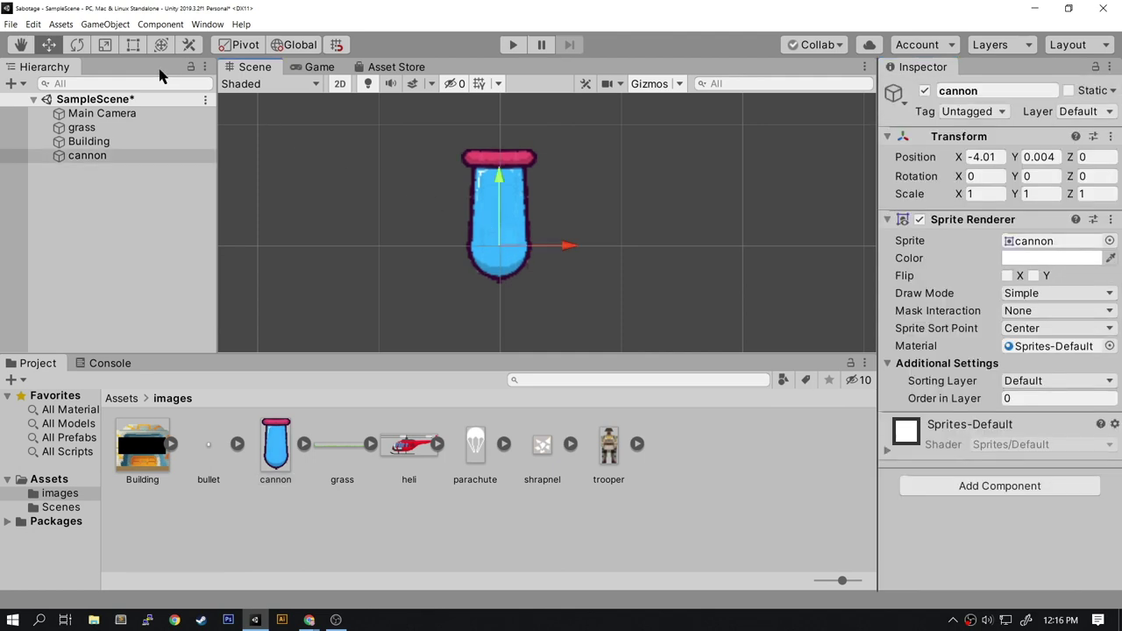
left_click(77, 44)
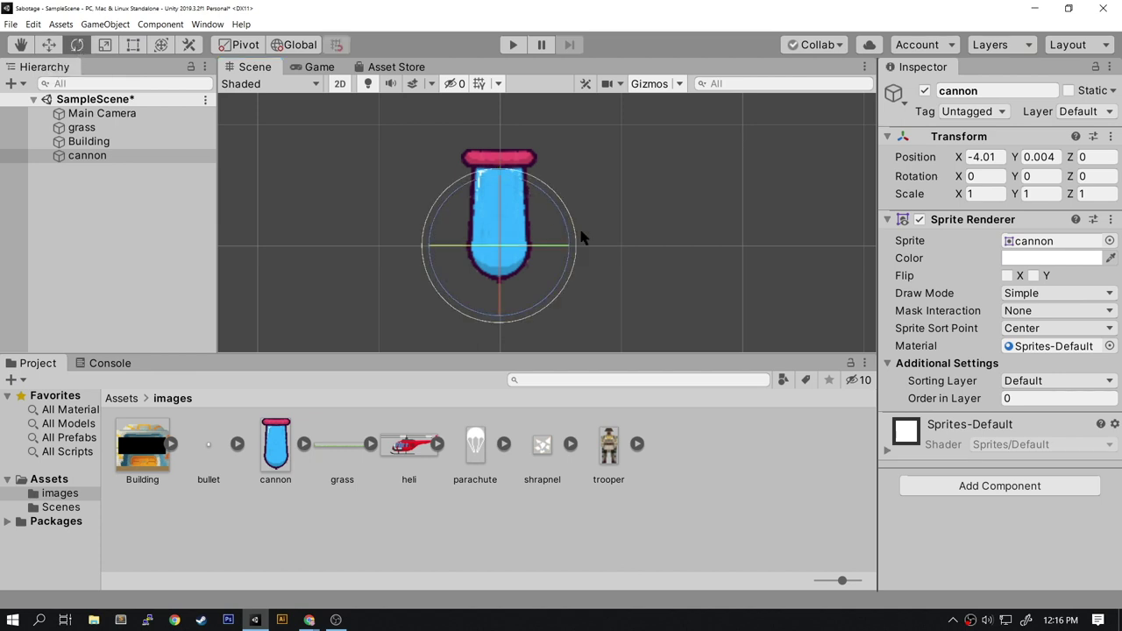
mouse_move(574, 243)
left_mouse_down()
mouse_move(561, 325)
mouse_move(573, 324)
mouse_move(528, 113)
mouse_move(579, 191)
mouse_move(570, 170)
mouse_move(561, 289)
mouse_move(577, 233)
left_mouse_up()
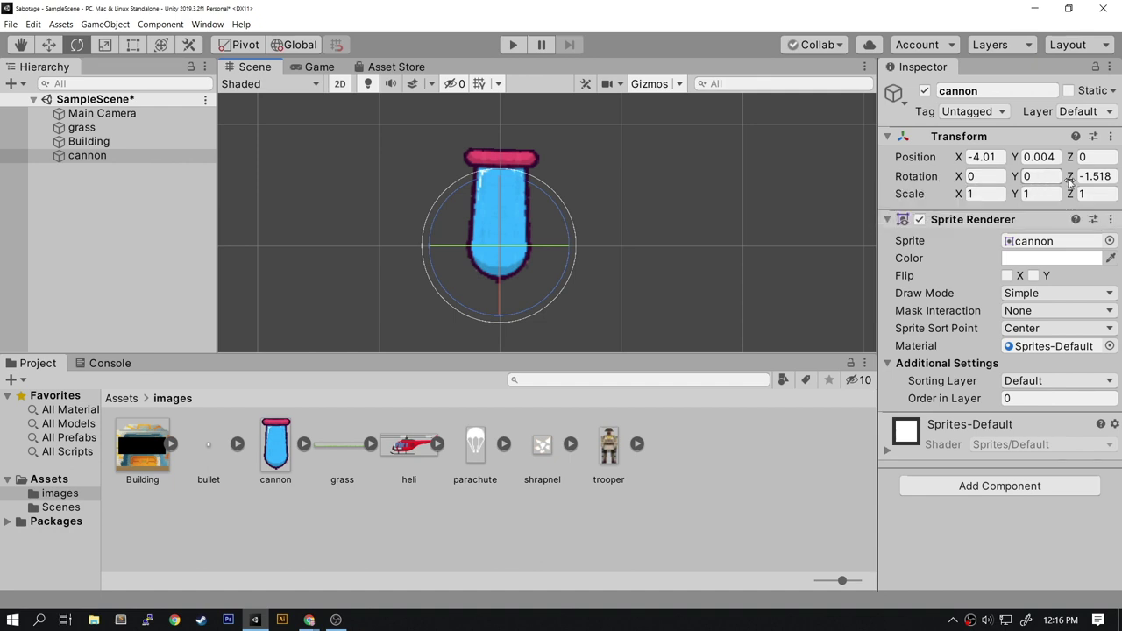
double_click(1108, 176)
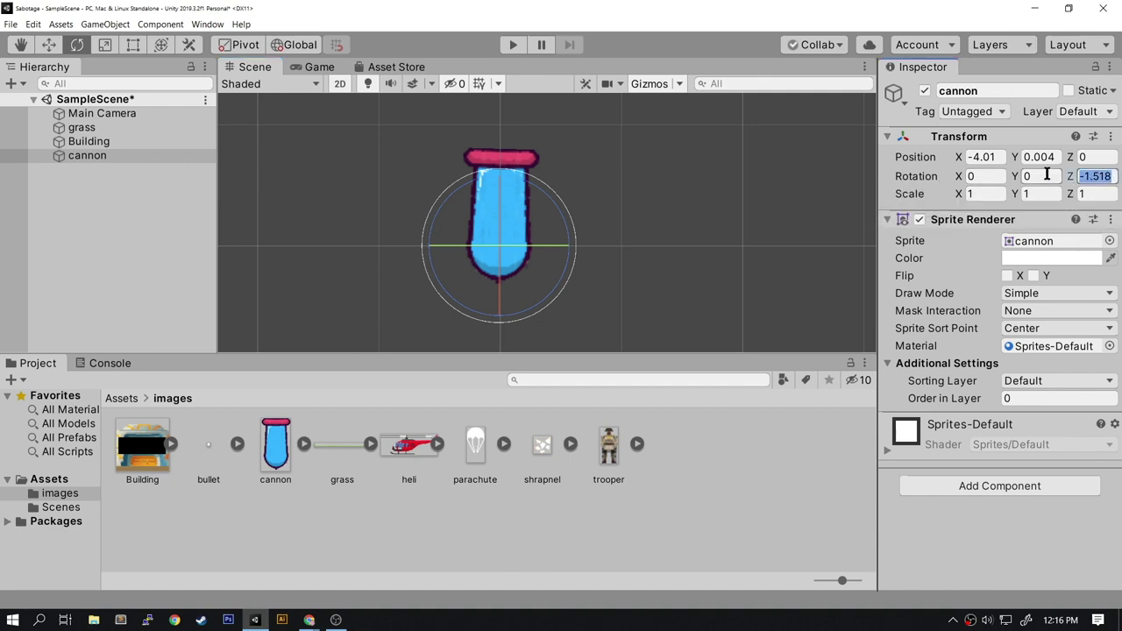
type("0")
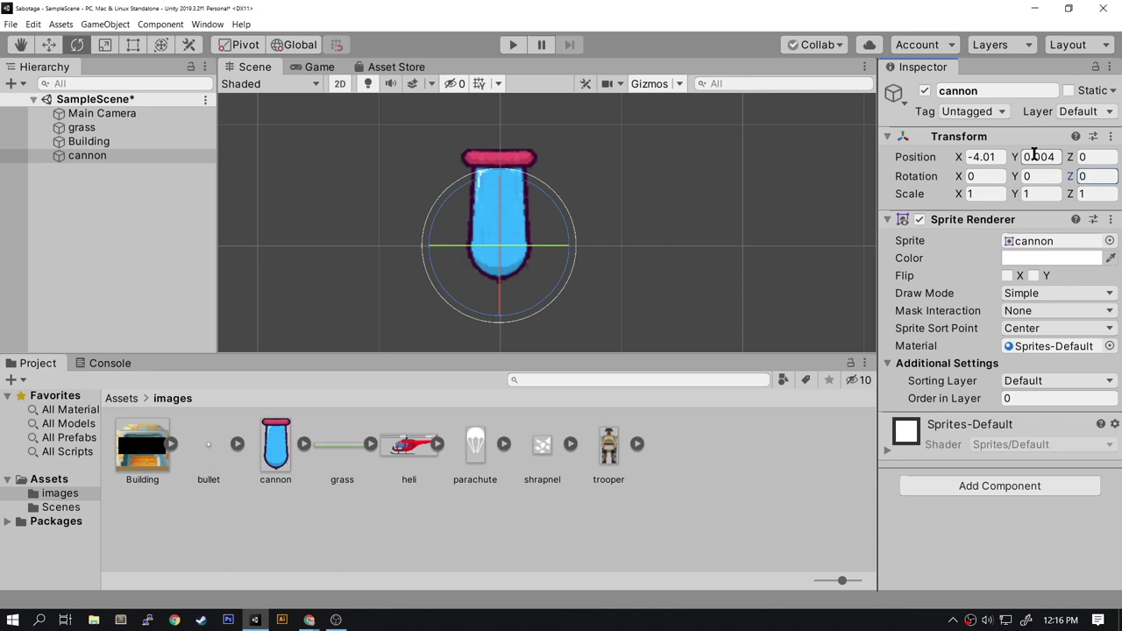
left_click(50, 46)
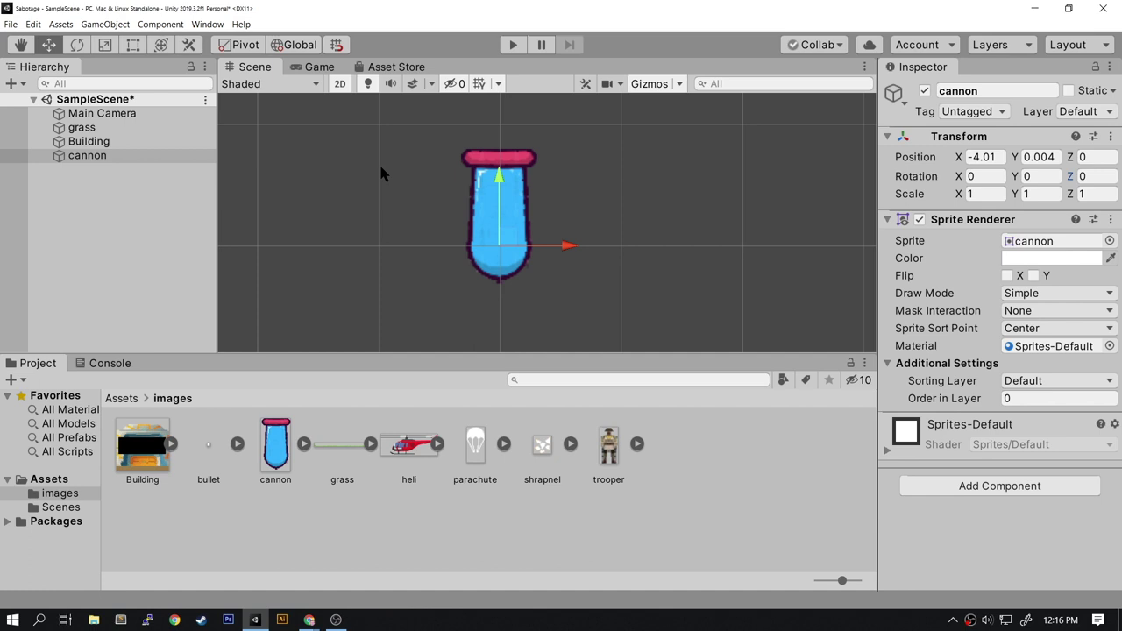
Set the cannon's X position to 0 and lower it onto the building at Y -3.5
scroll(385, 175, "down", 8)
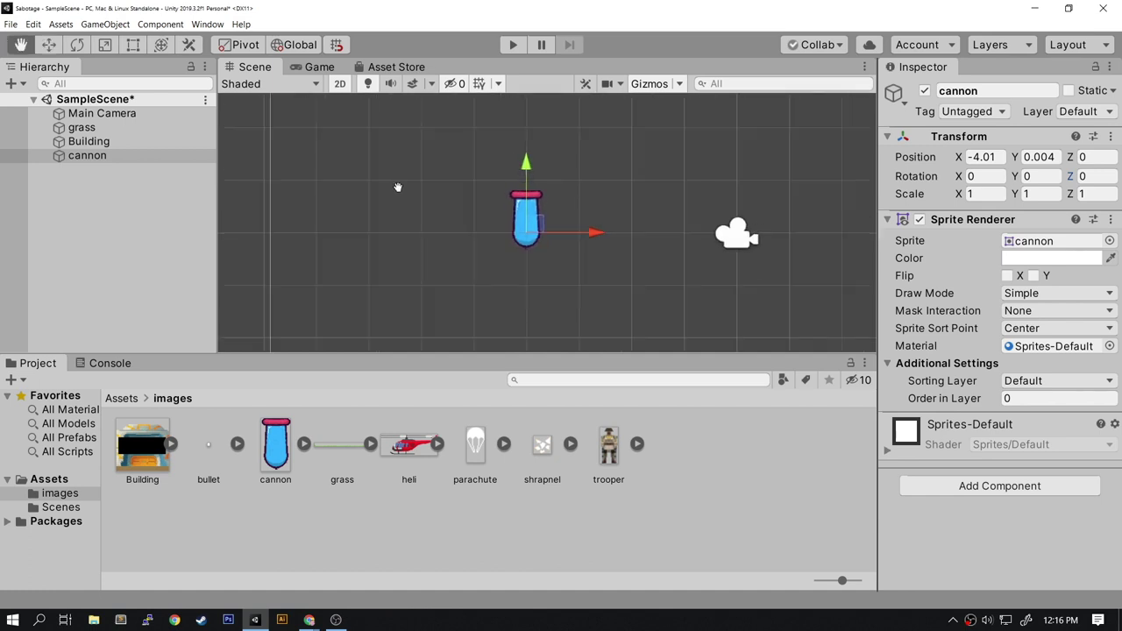
scroll(596, 278, "down", 4)
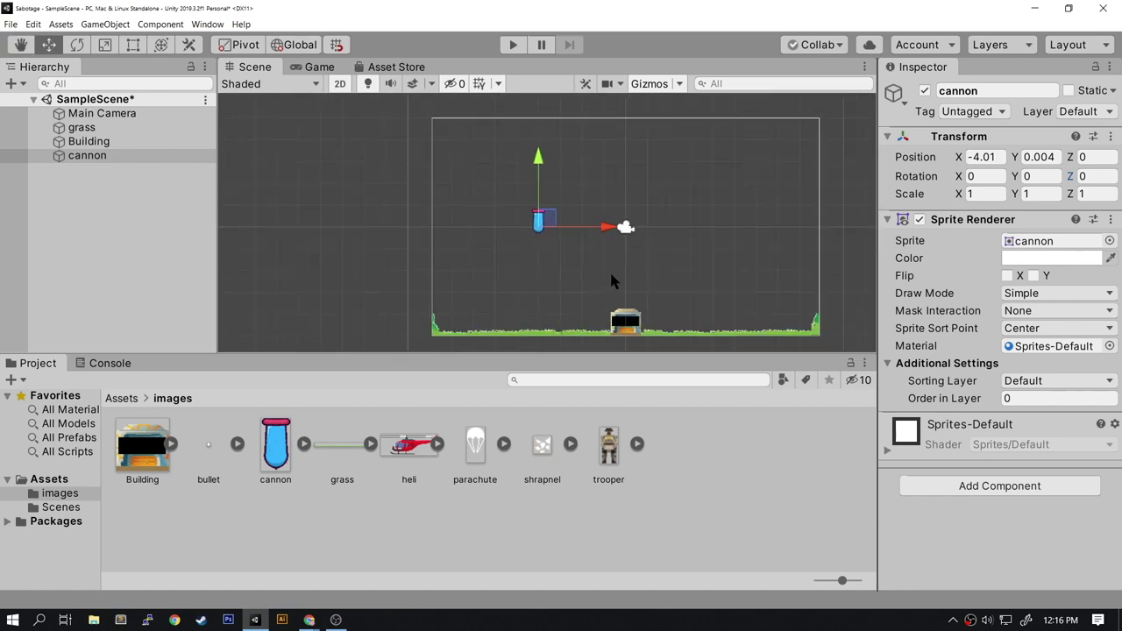
left_click(998, 157)
type("0")
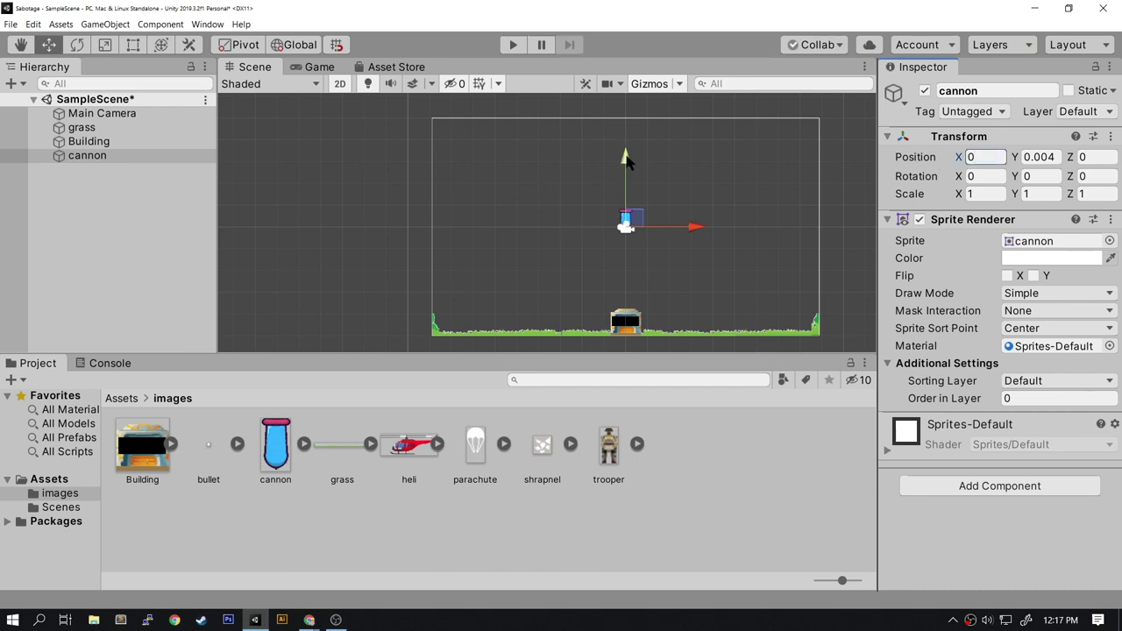
left_click_drag(626, 160, 625, 238)
scroll(637, 215, "up", 5)
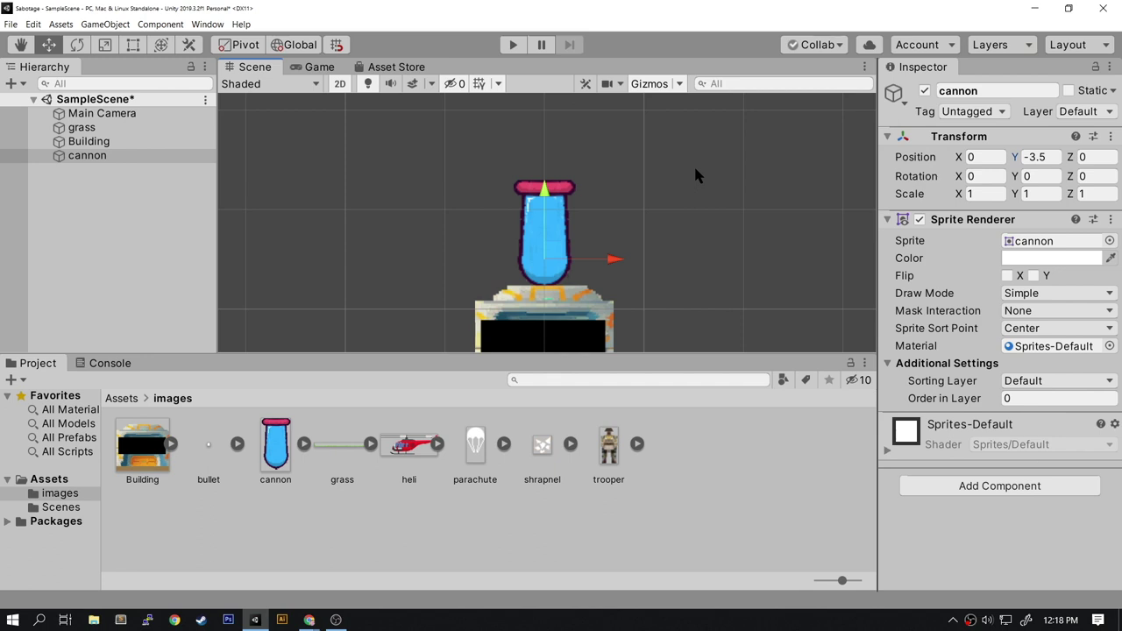
Deselect the cannon, frame the Main Camera and preview the Game view
left_click(694, 170)
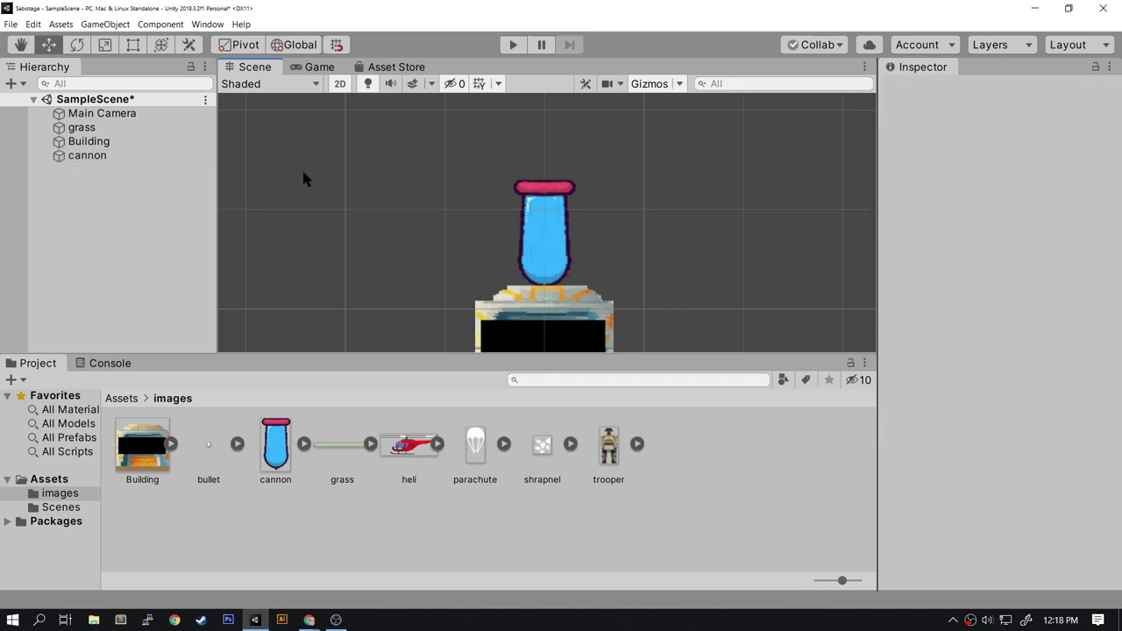
double_click(85, 114)
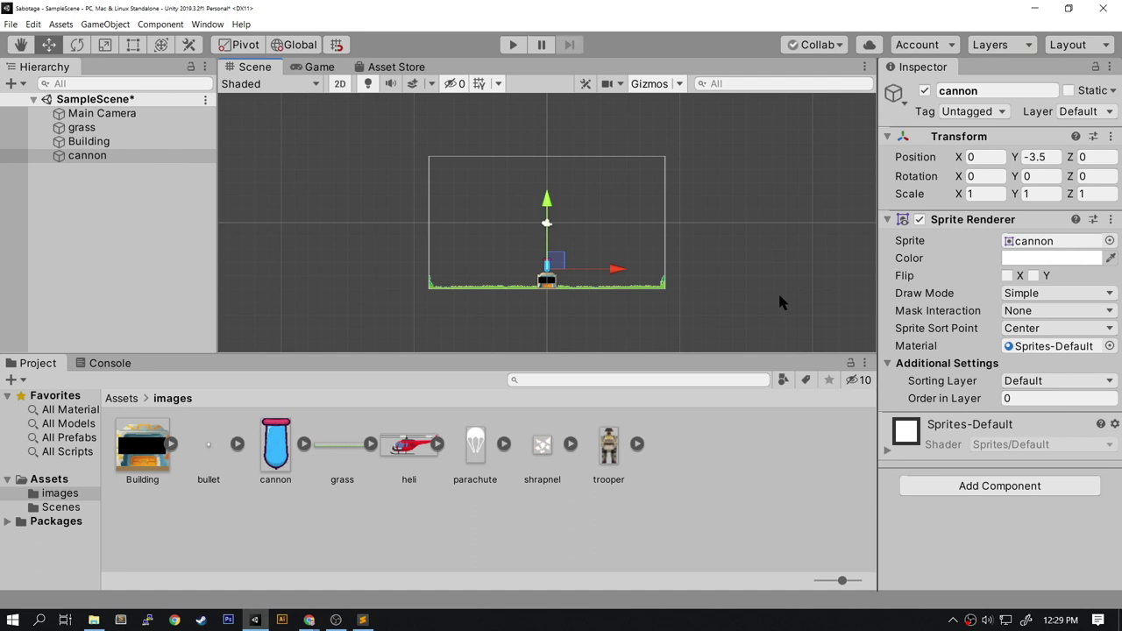
left_click(323, 67)
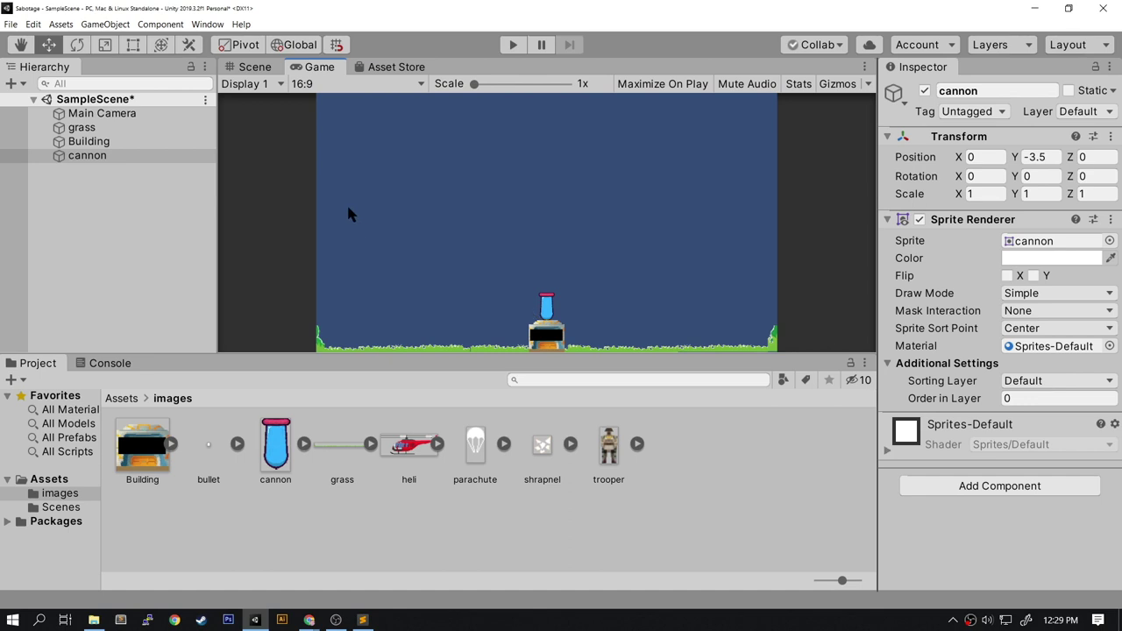
Add a new script component named cannonController to the cannon
left_click(257, 67)
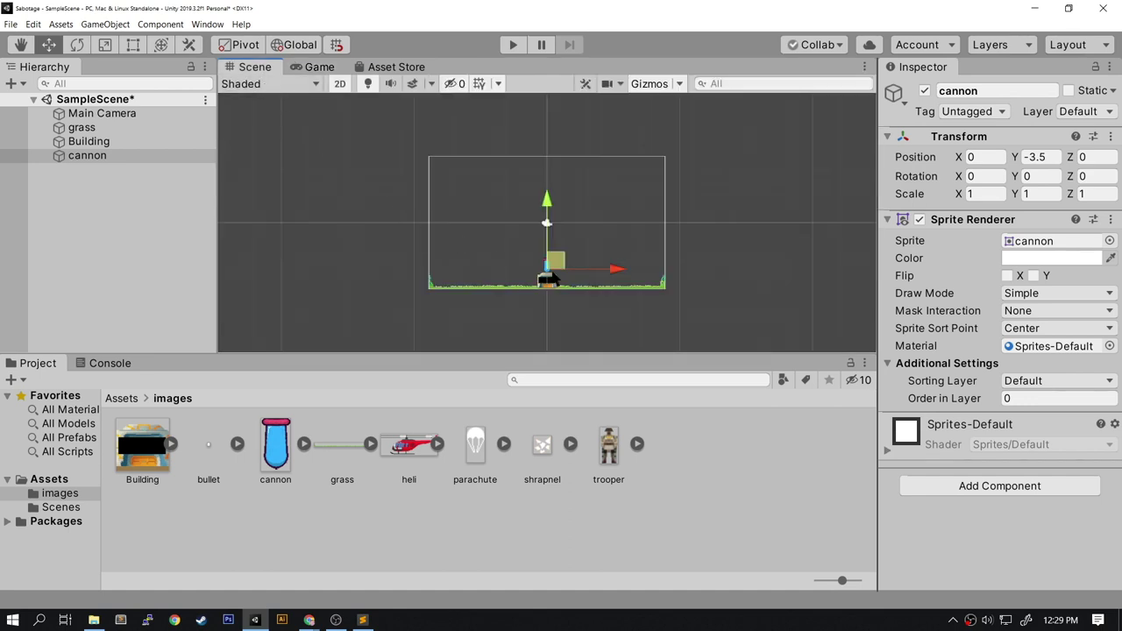
scroll(526, 293, "up", 3)
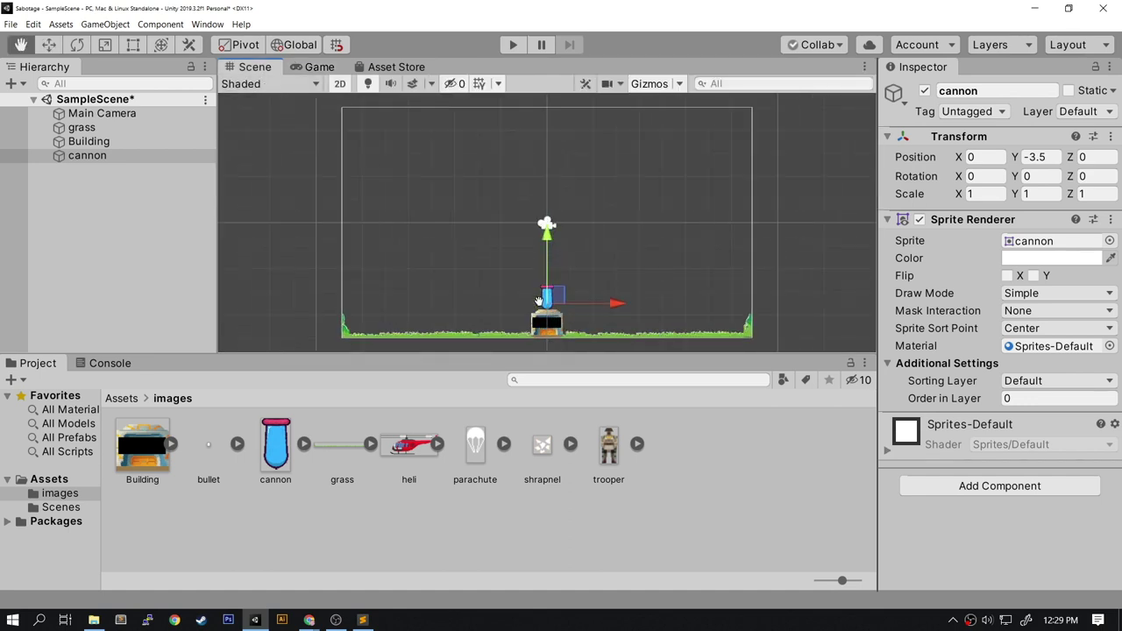
scroll(539, 300, "up", 1)
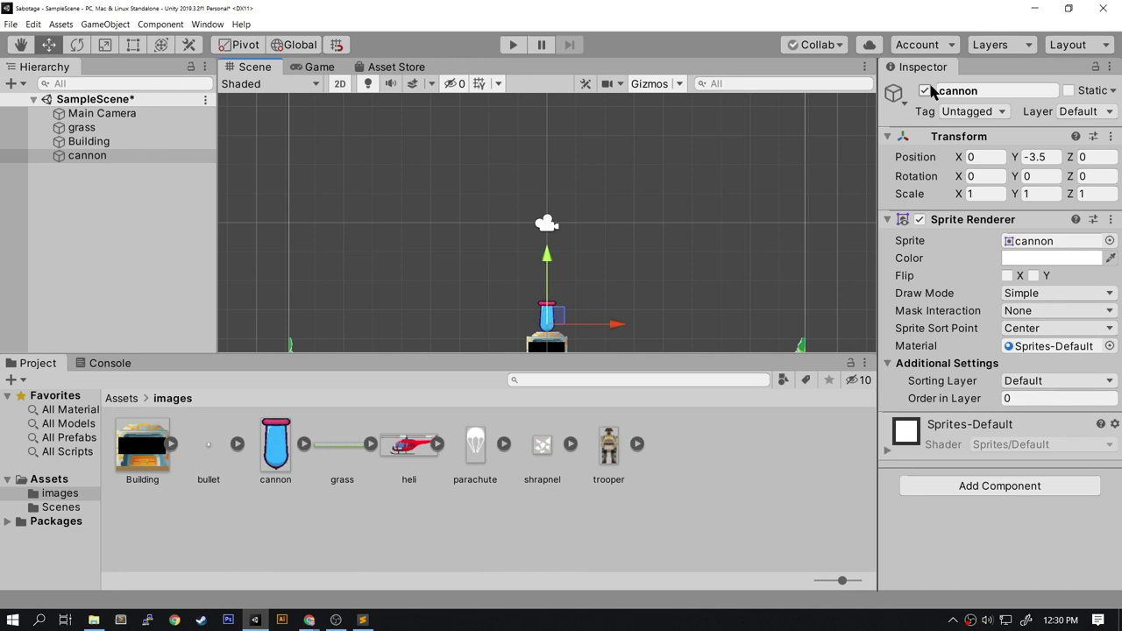
left_click(981, 486)
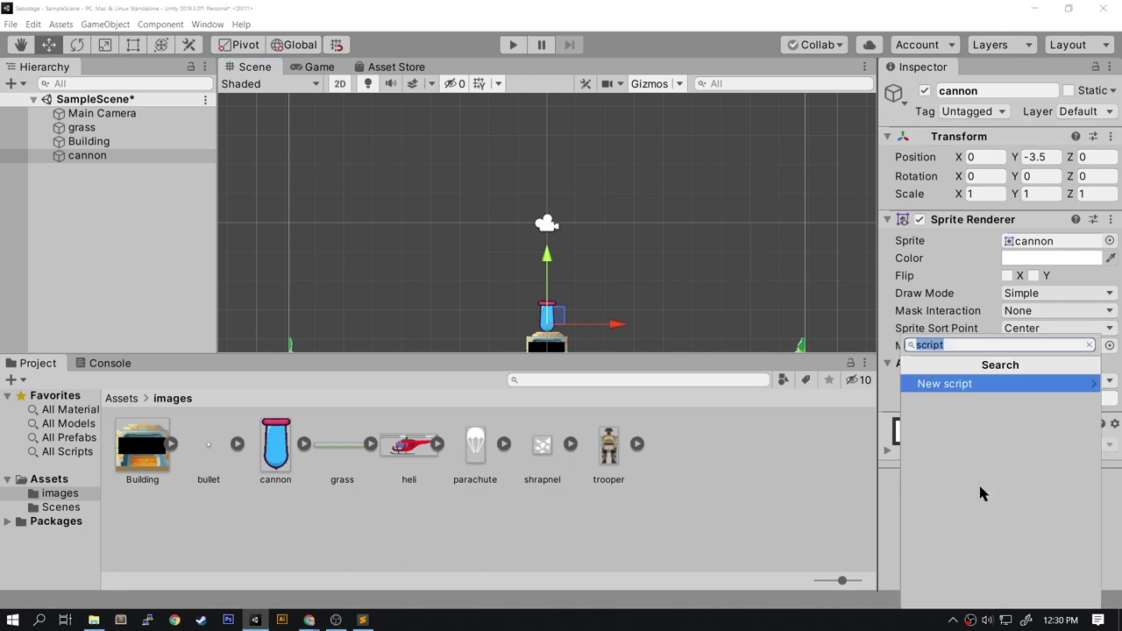
left_click(945, 385)
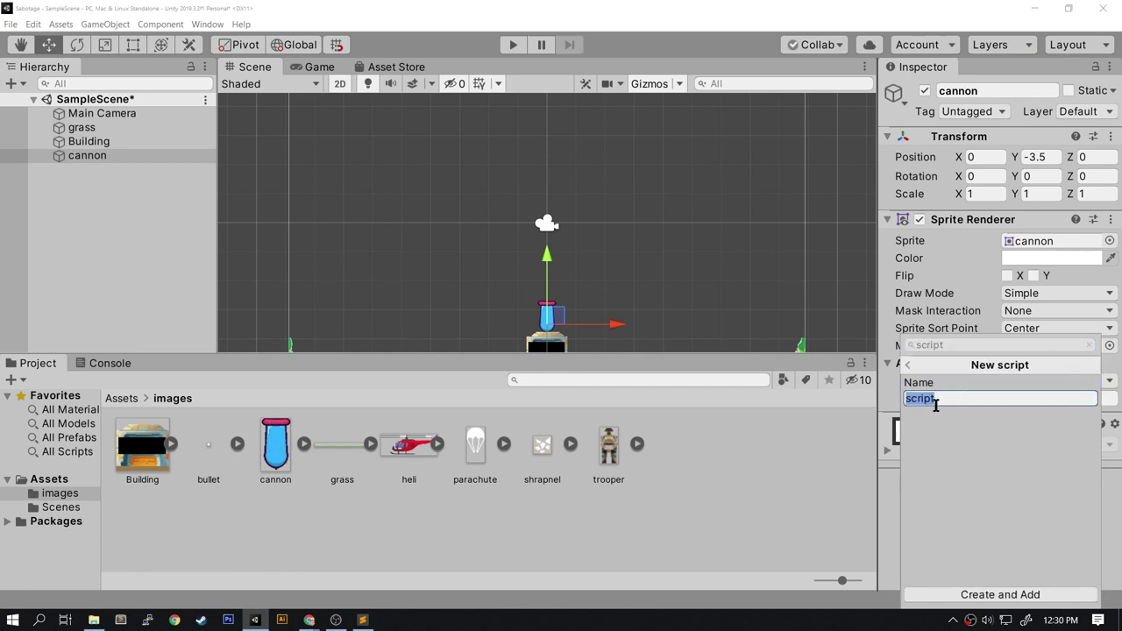
type("cannonController")
key("Return")
left_click(1110, 422)
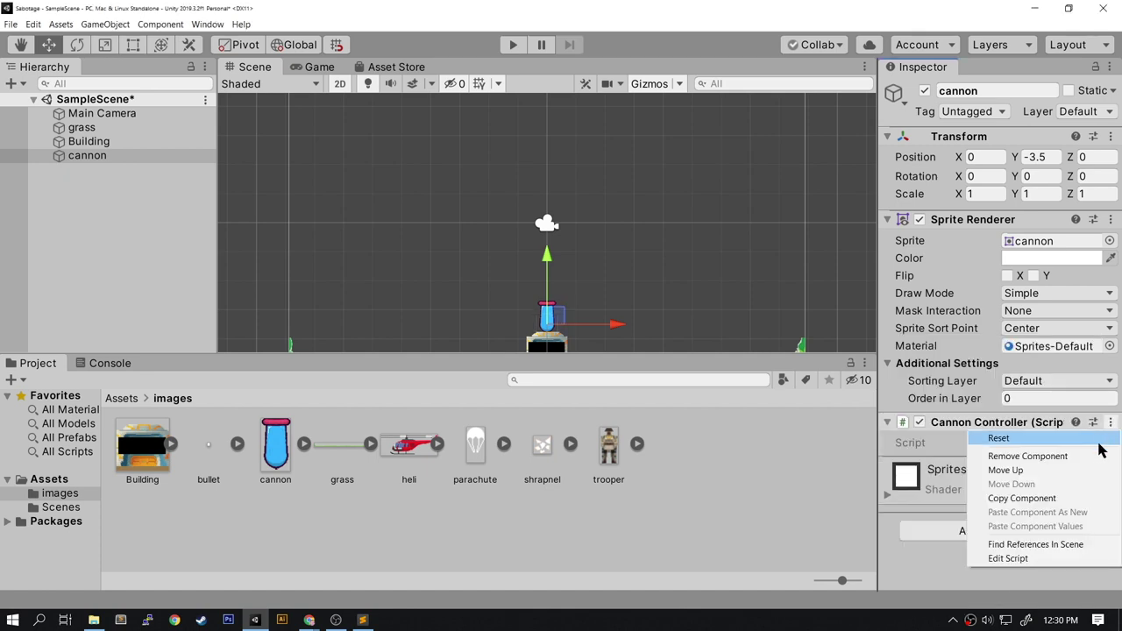
Open cannonController.cs in Sublime Text and paste the mouse-driven rotation code into Update()
left_click(1037, 557)
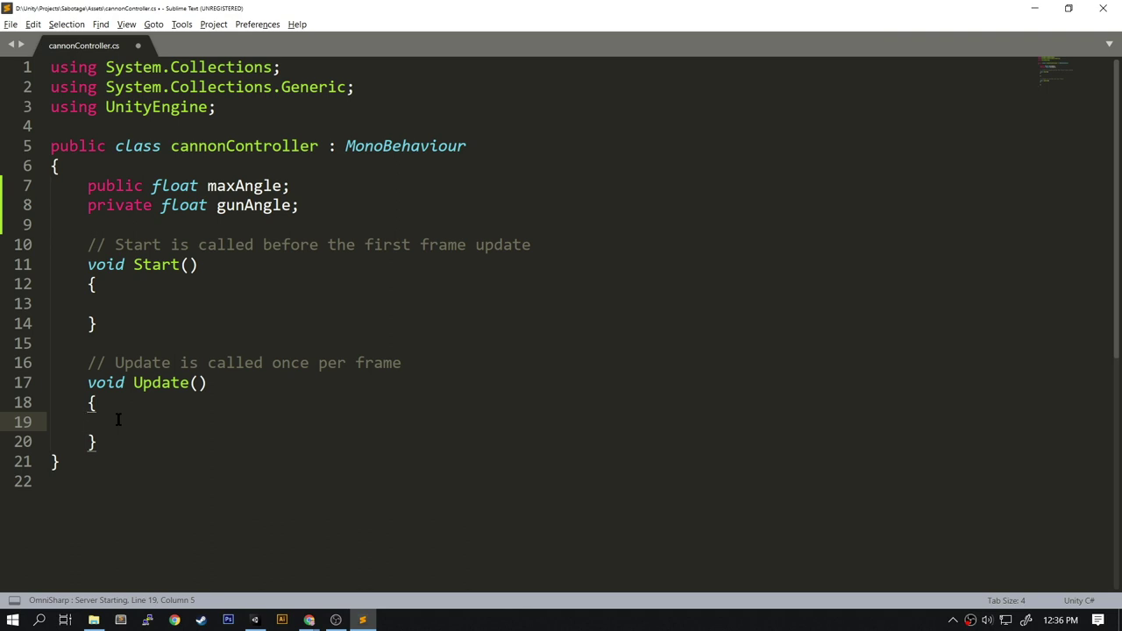
type("// Sent angle of cannon Vector3 mousePos = Input.mousePosition; float mouseSwing = (mousePos.x * 2) / Screen.width - 1; gunAngle = mouseSwing * -maxAngle; transform.rotation = Quaternion.AngleAxis( gunAngle , Vector3.forward);")
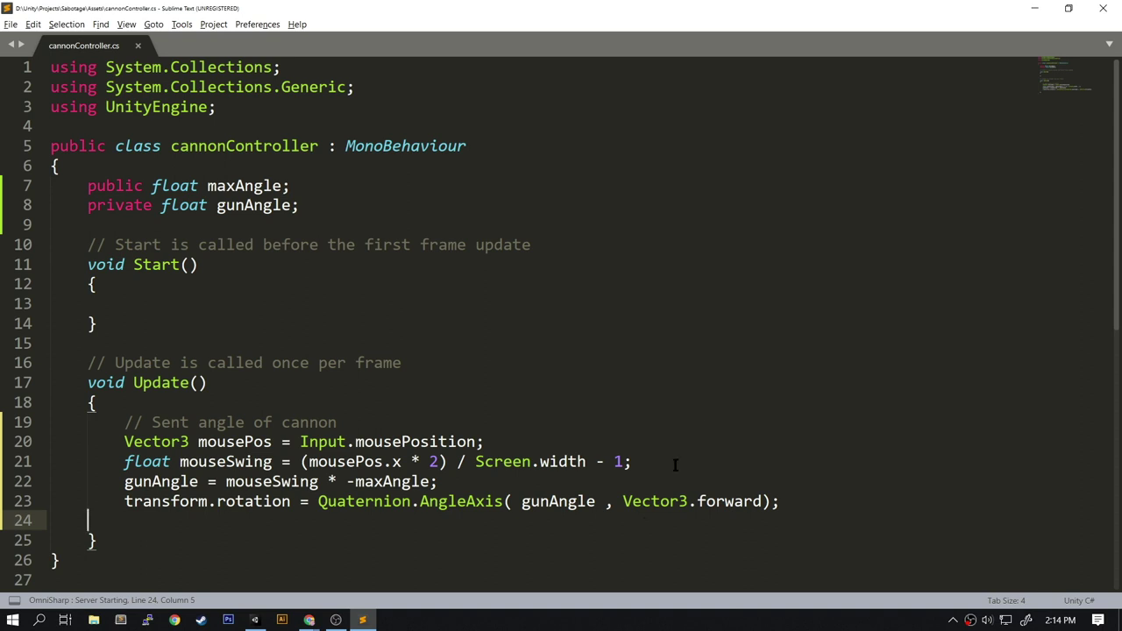
Play the game, set Max Angle to 45 to test the mouse swing, then stop
left_click(254, 620)
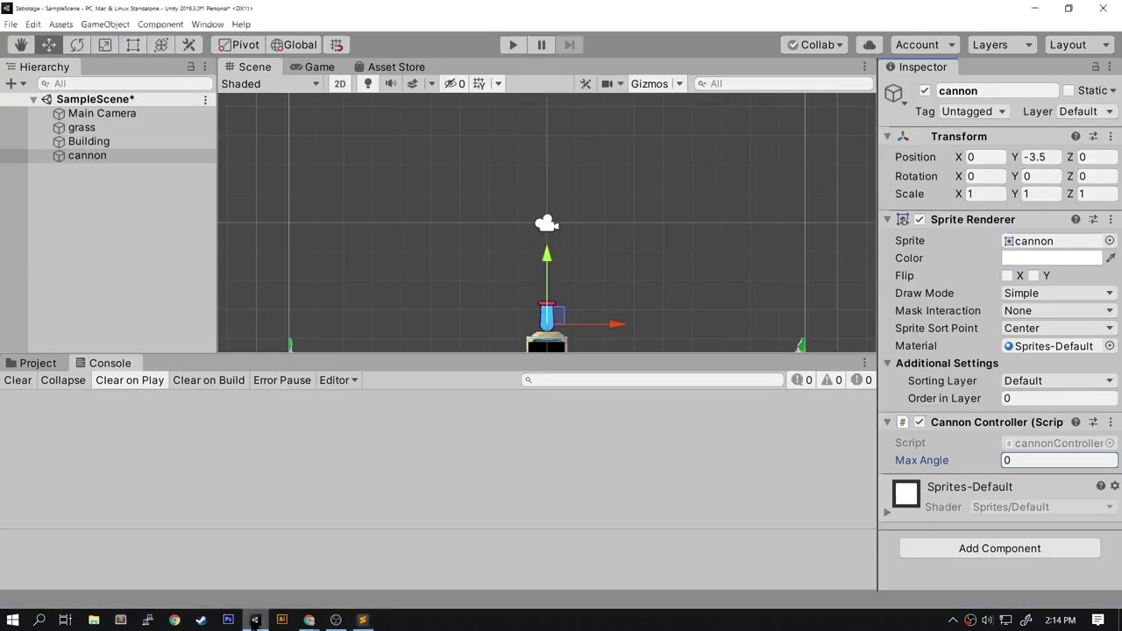
left_click(513, 44)
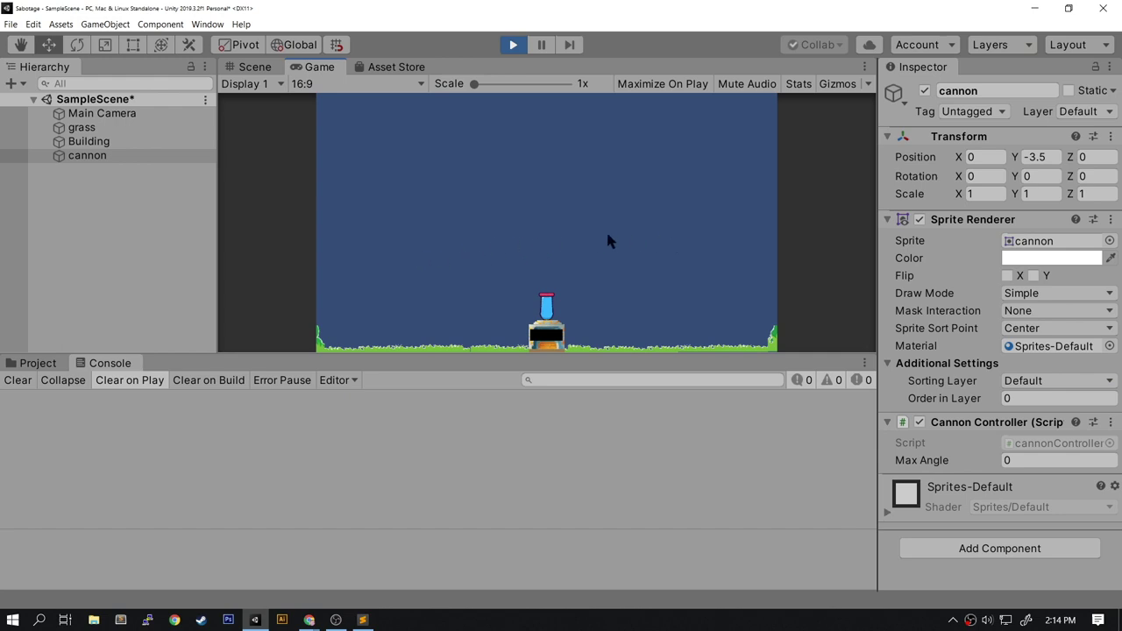
left_click(1002, 461)
type("45")
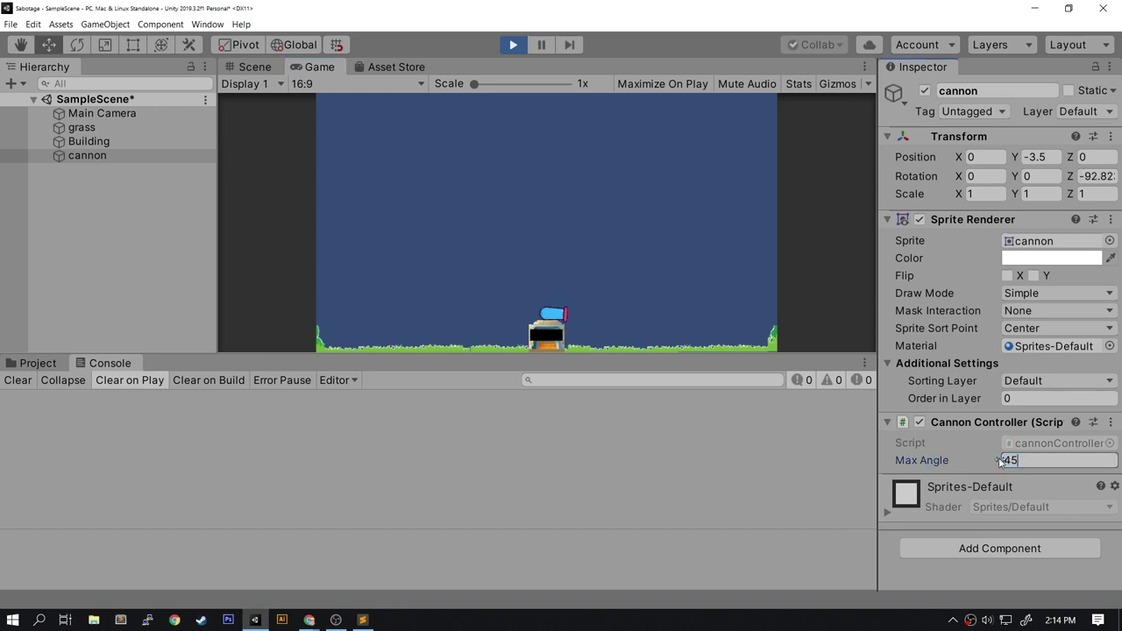
key("Return")
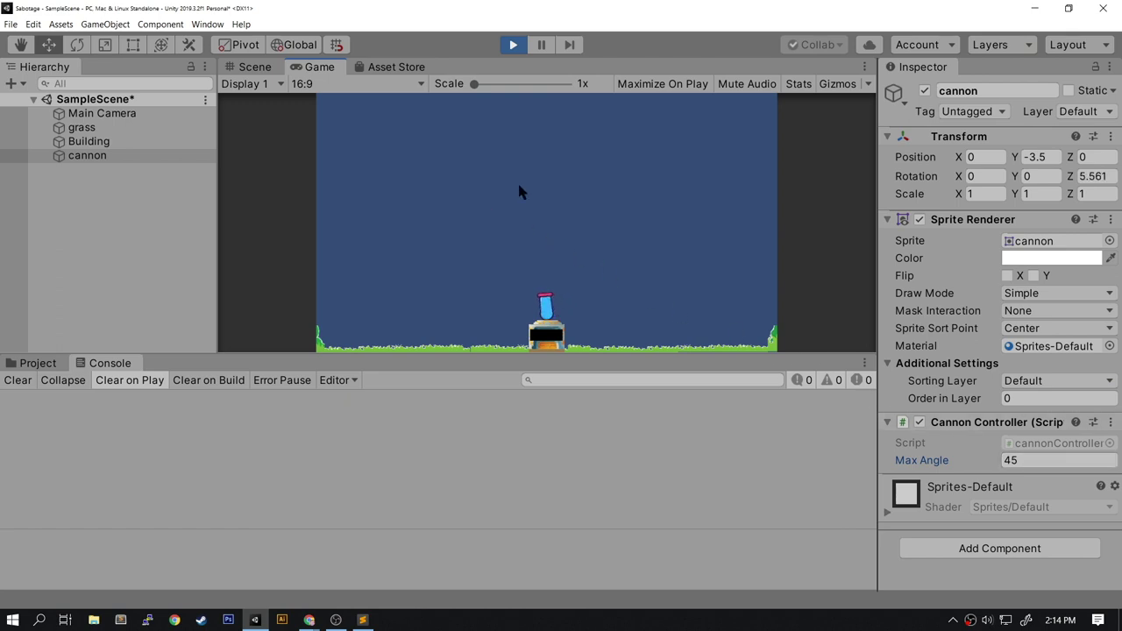
left_click(513, 46)
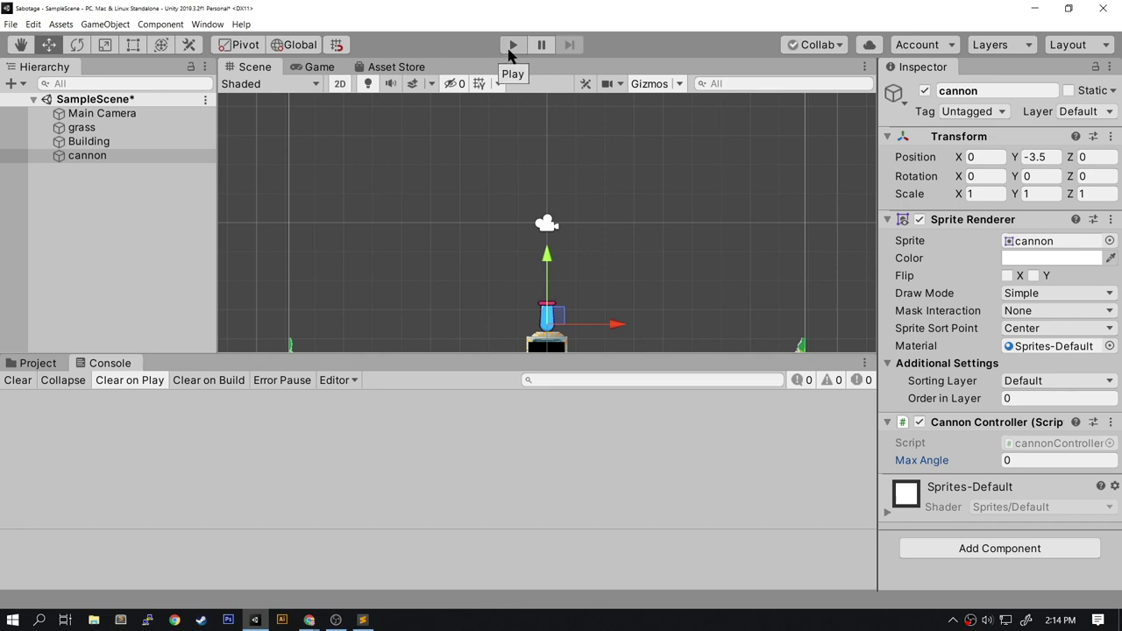
Set Max Angle to 70, then play-test the wider swing and stop with Ctrl+P
left_click(1017, 460)
left_click(1017, 460)
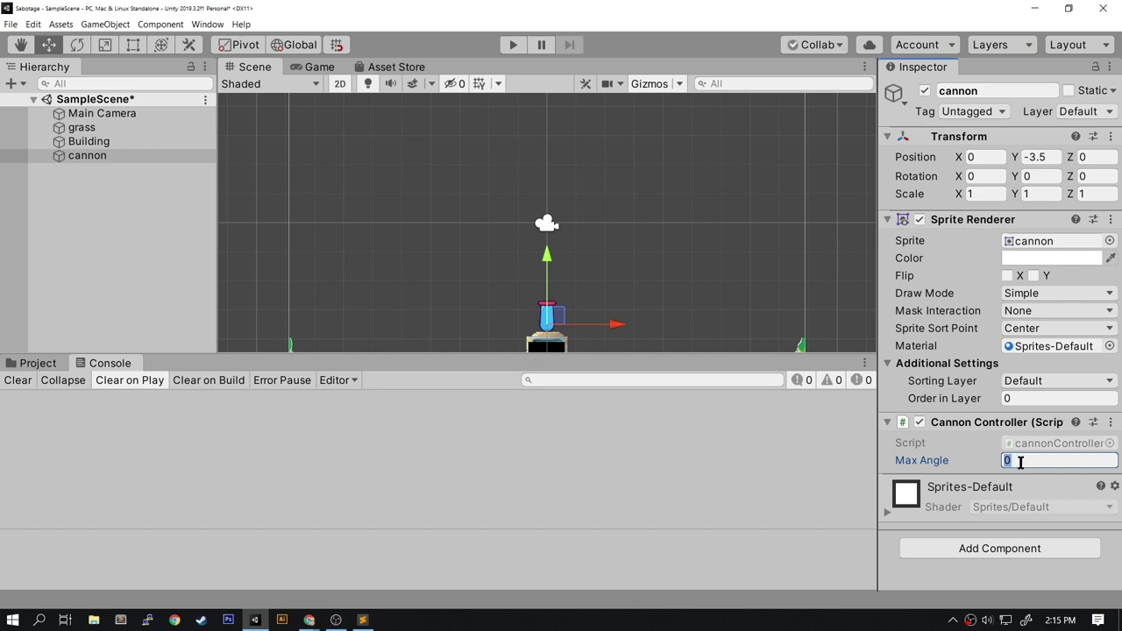
type("79")
key("BackSpace")
type("0")
left_click(513, 44)
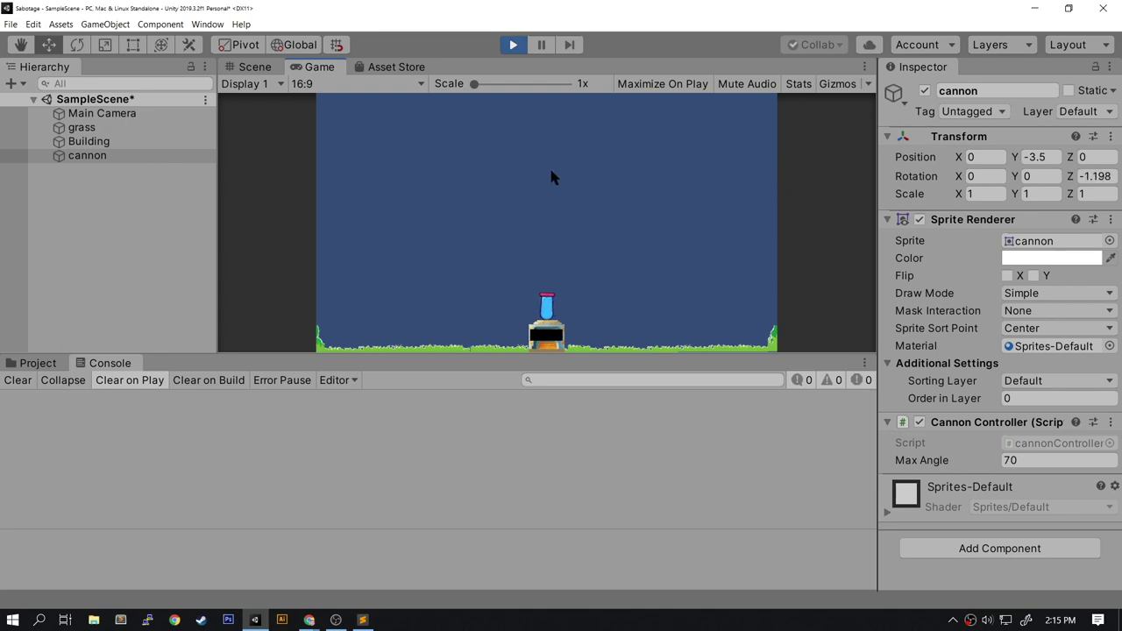
key("ctrl+p")
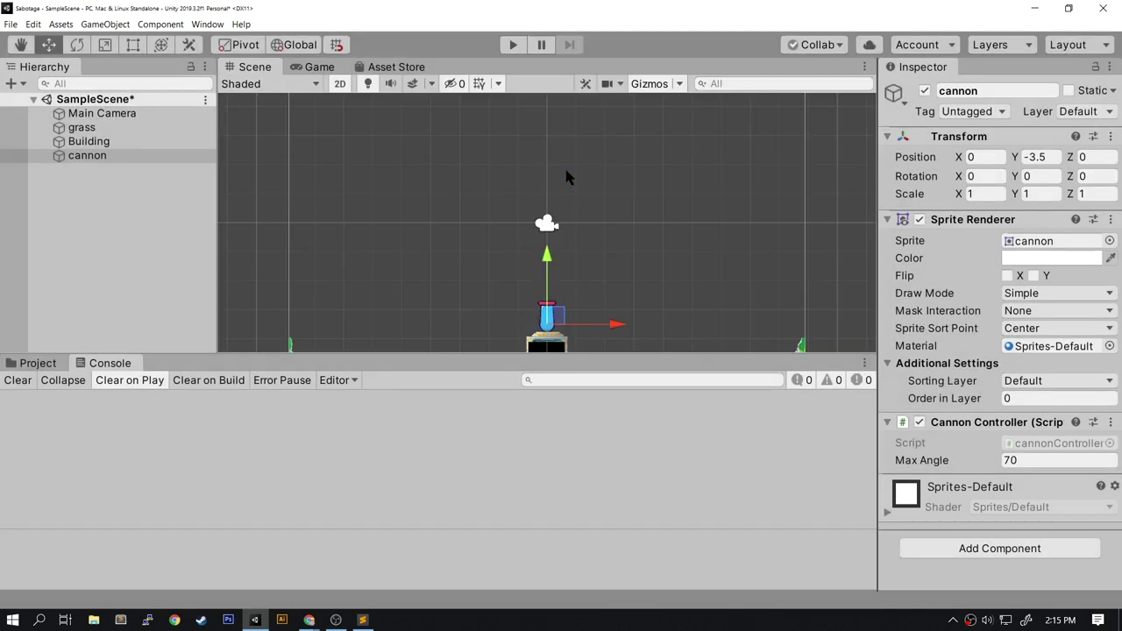